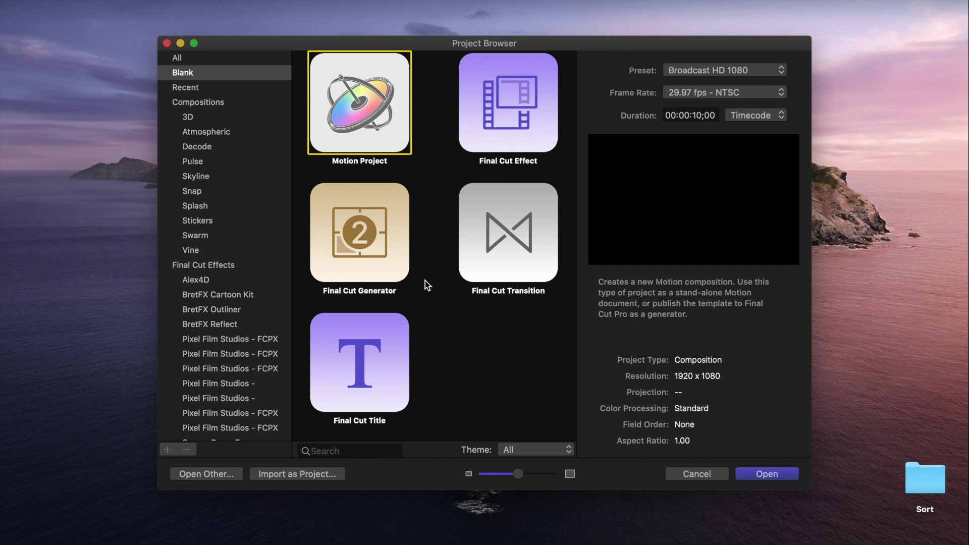
- Create a new Final Cut Generator project using the Broadcast HD 1080 preset
click(399, 260)
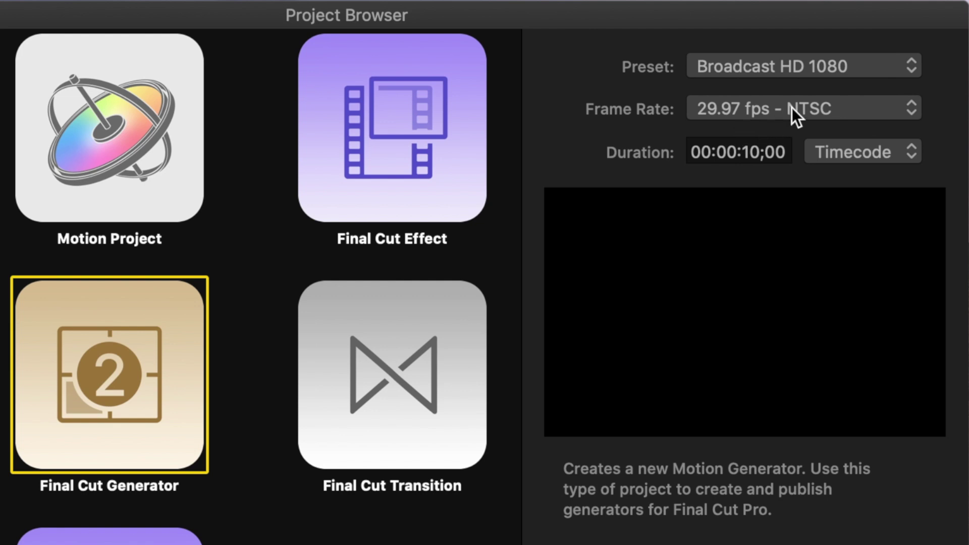
click(911, 65)
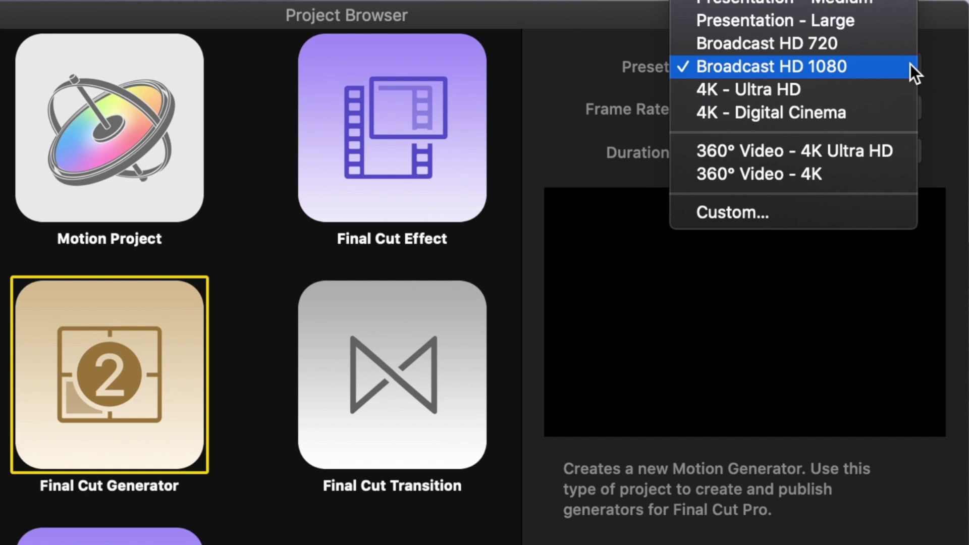
click(910, 64)
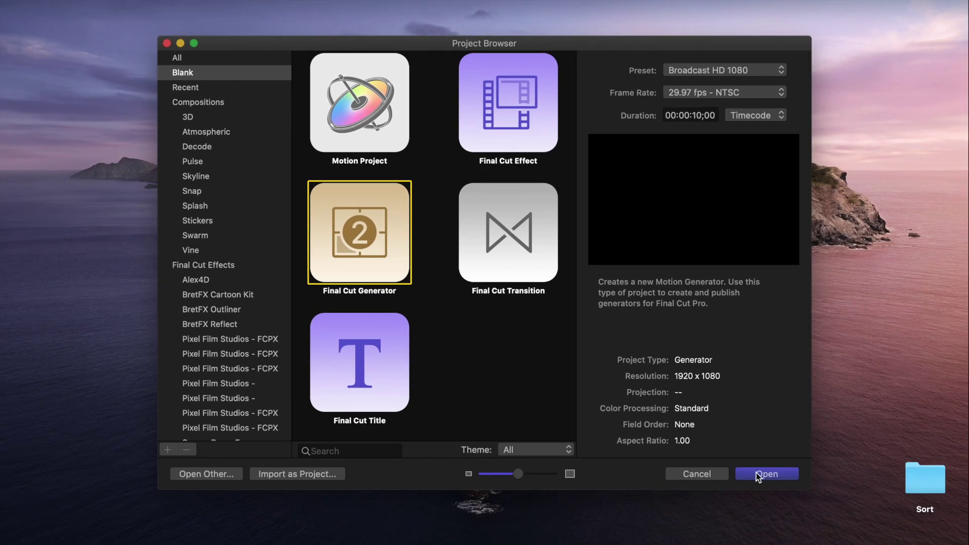
click(756, 473)
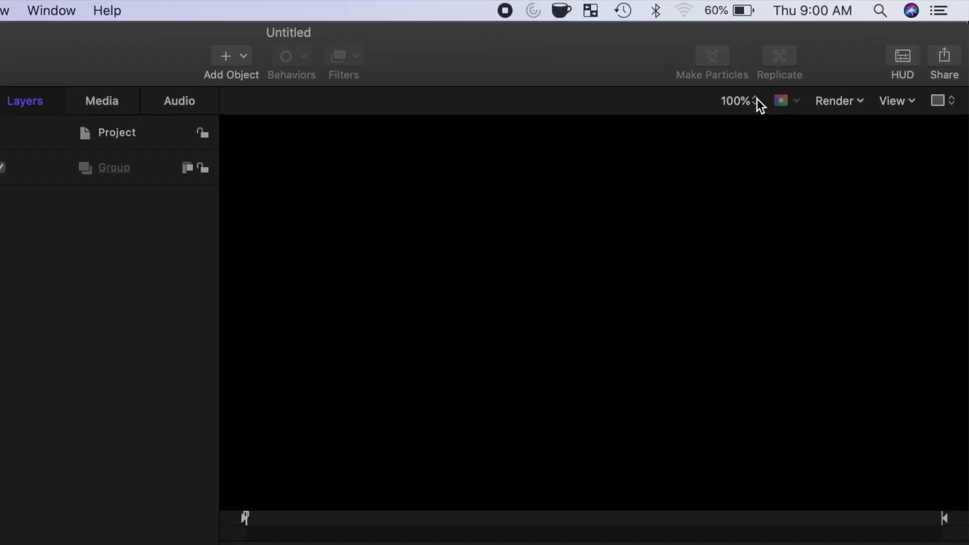
- Set the canvas zoom from 100% to Fit so the whole 1080 frame is visible
click(810, 72)
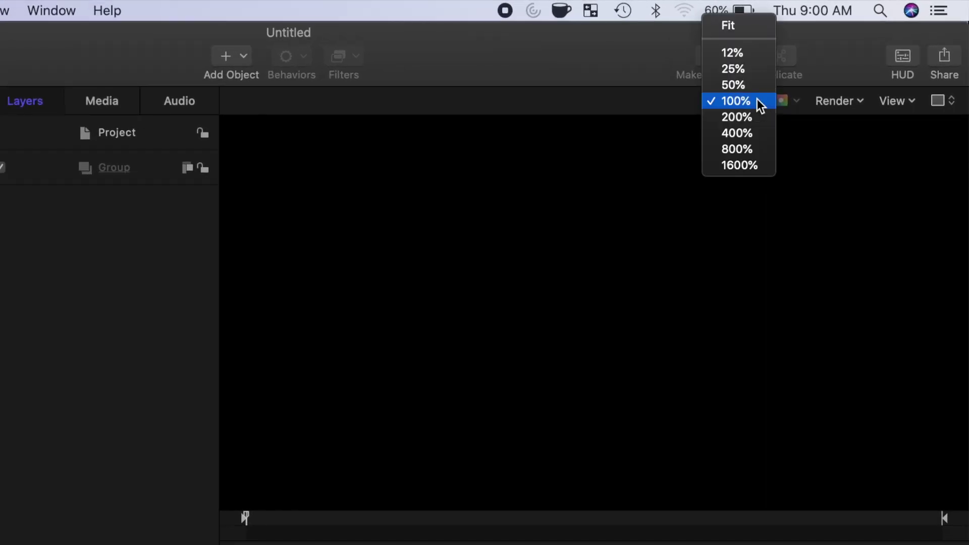
click(749, 29)
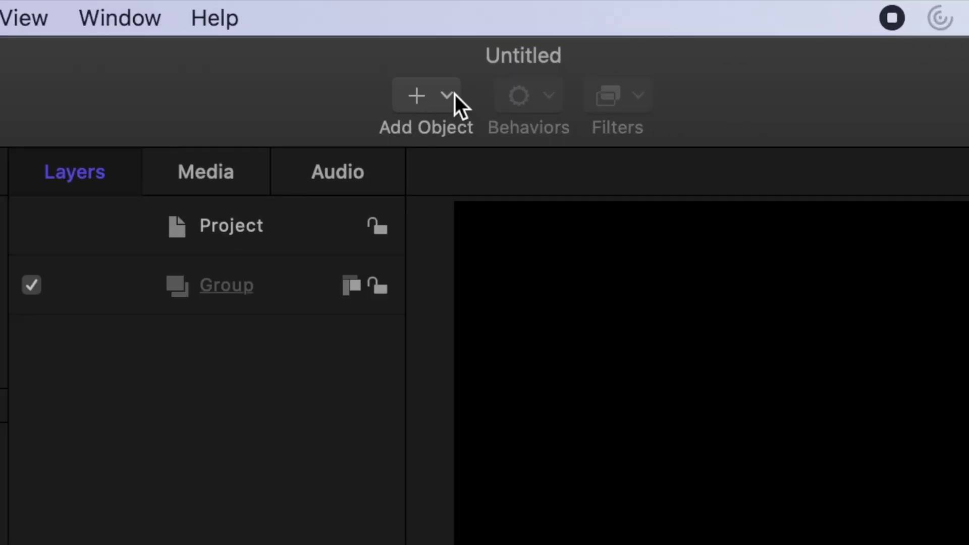
- Add a Drop Zone object and rename its group 'Left Side'
click(455, 40)
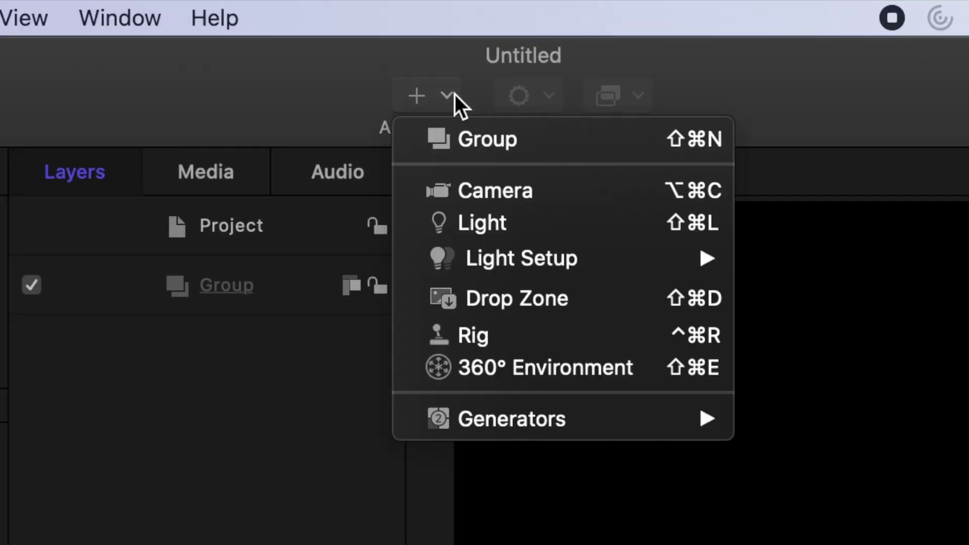
click(595, 296)
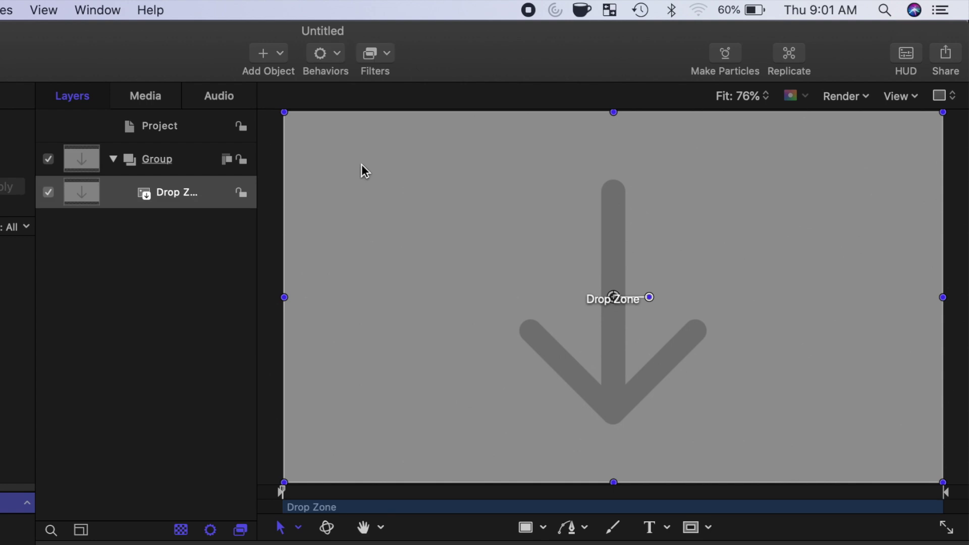
click(165, 167)
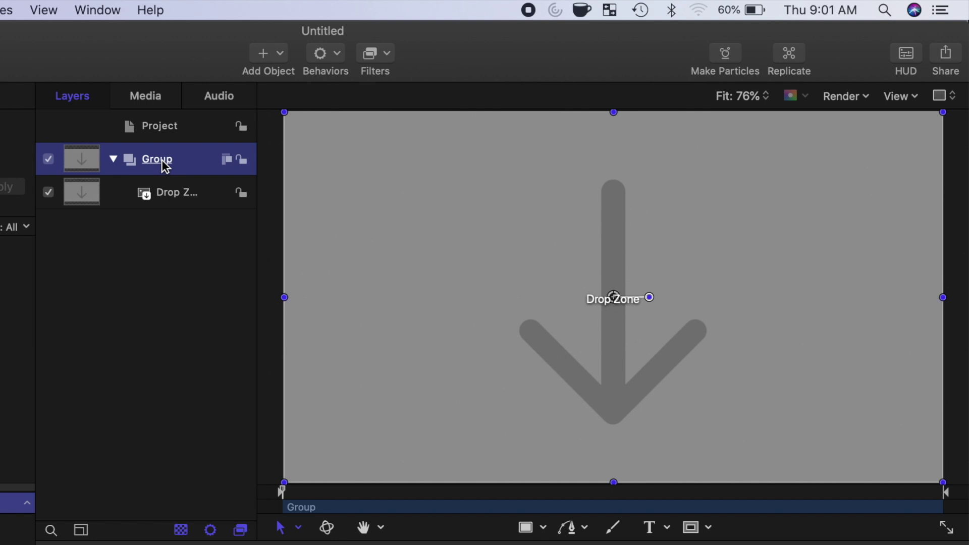
double_click(163, 160)
double_click(163, 160)
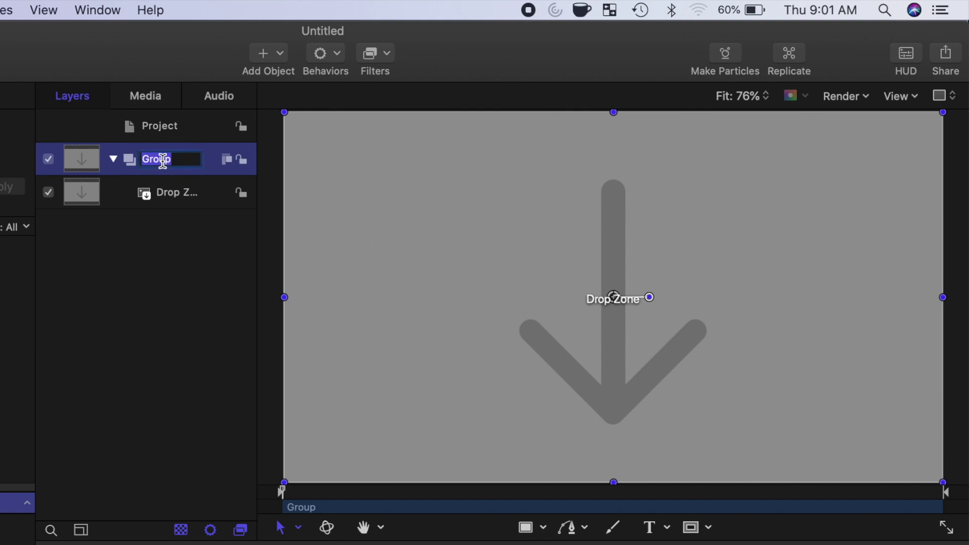
text(Left Side)
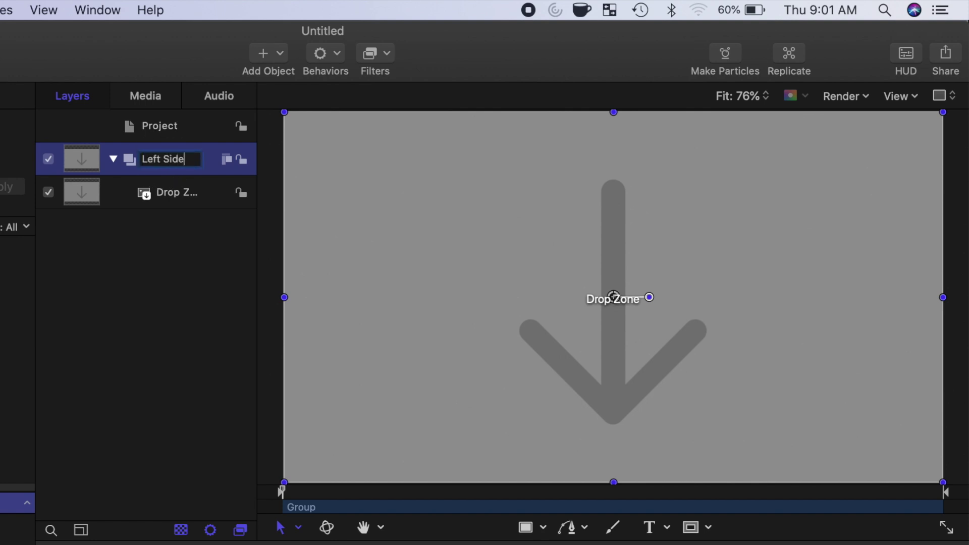
key(Return)
- Rename the drop zone layer 'Left Drop Zone'
click(170, 197)
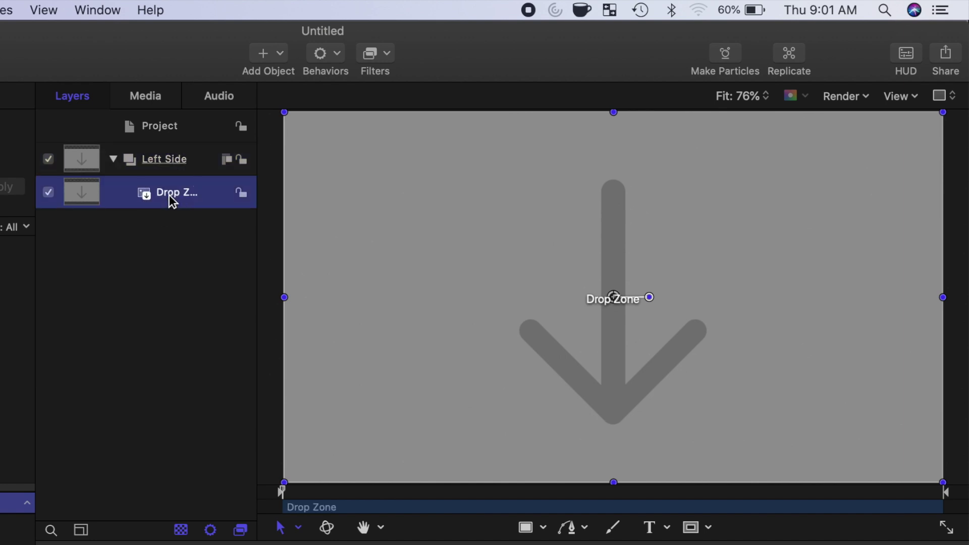
double_click(169, 195)
text(Left Drop Z)
text(one)
click(169, 220)
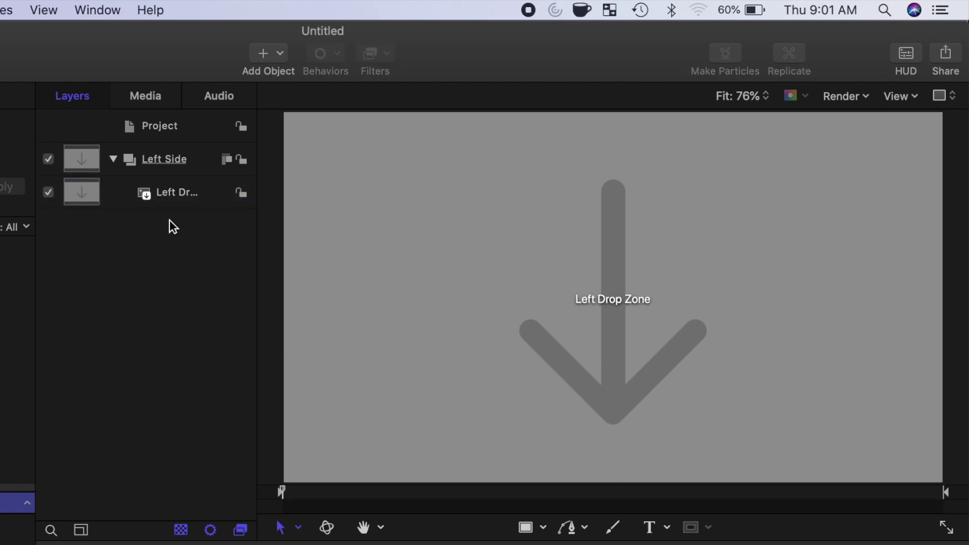
- Create a new empty group in the Layers list named 'Right Side'
right_click(153, 292)
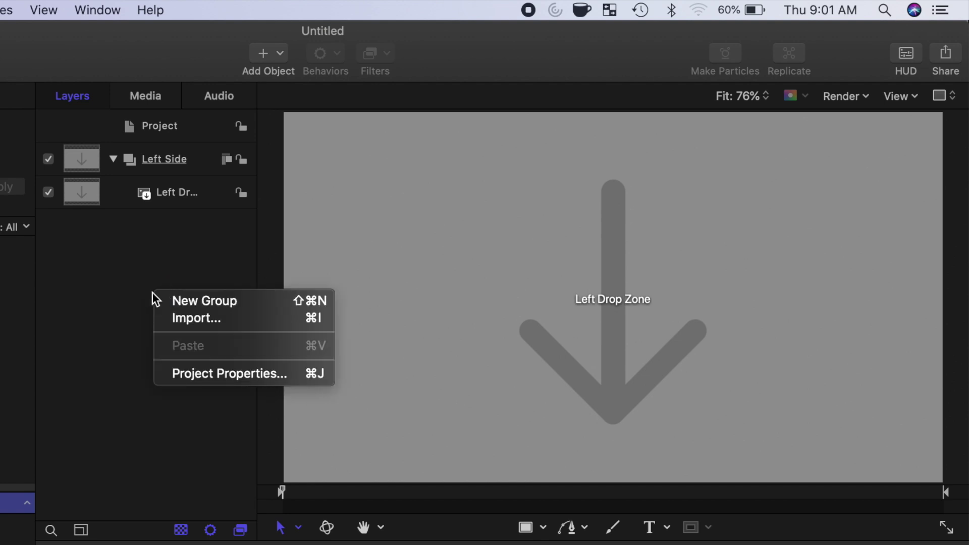
click(168, 301)
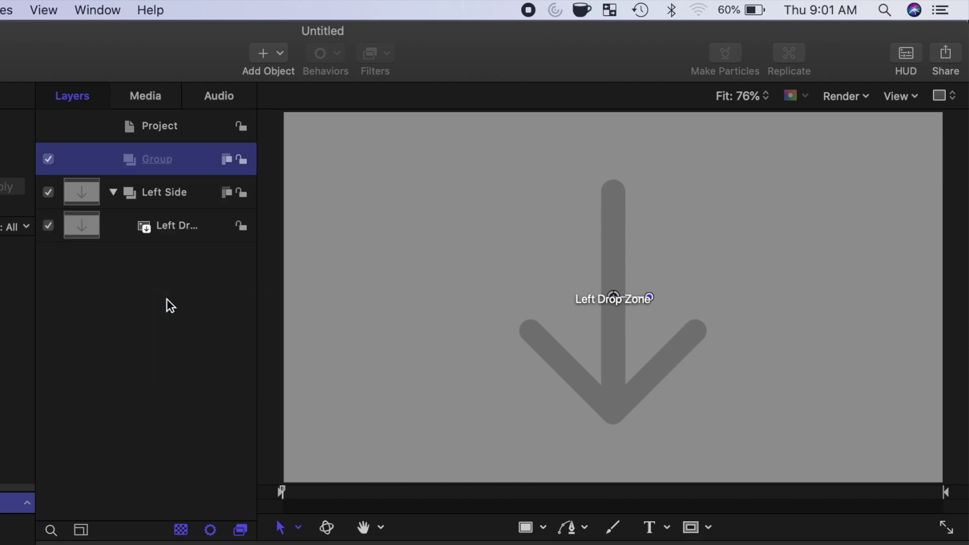
click(157, 160)
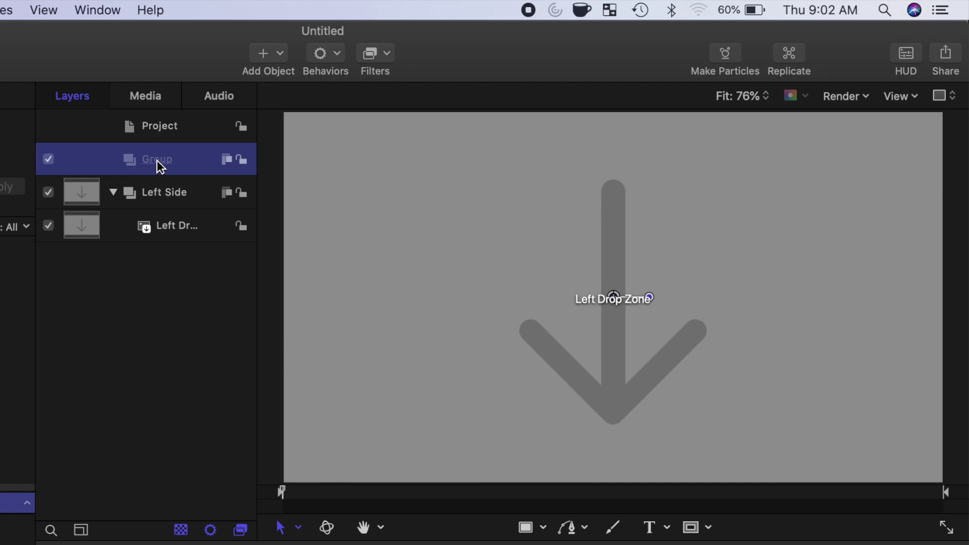
text(Right Side)
key(Return)
- Add a drop zone inside Right Side named 'Right Drop Zone'
click(280, 54)
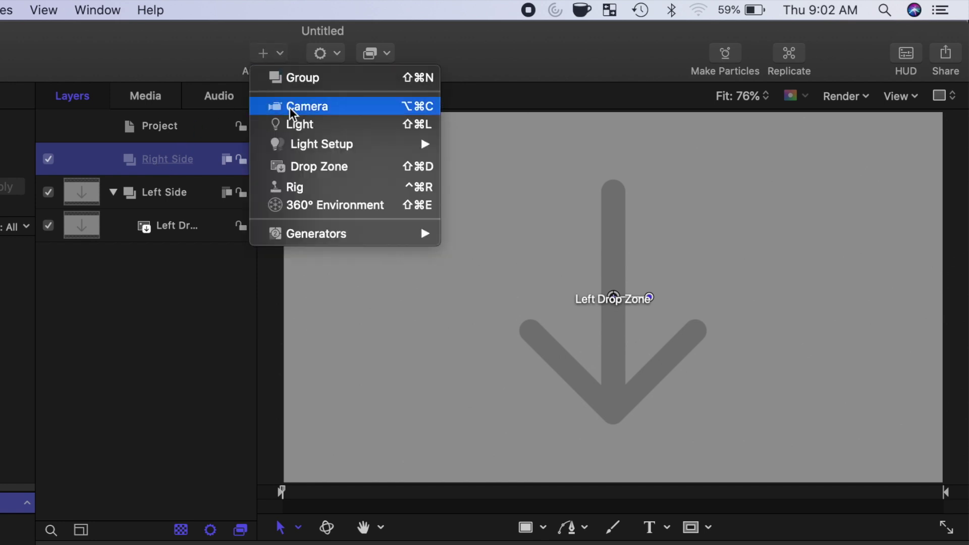
click(313, 169)
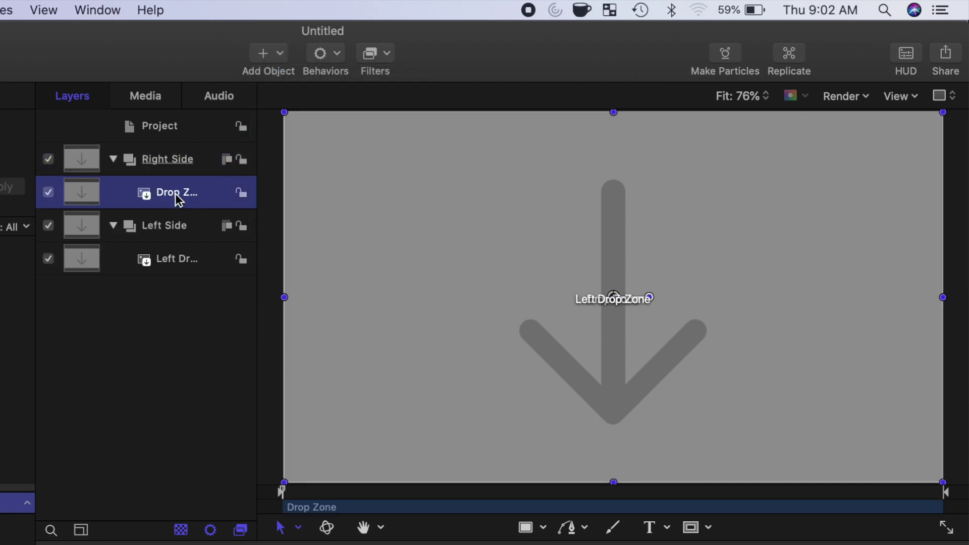
text(Right Drop Zone)
key(Return)
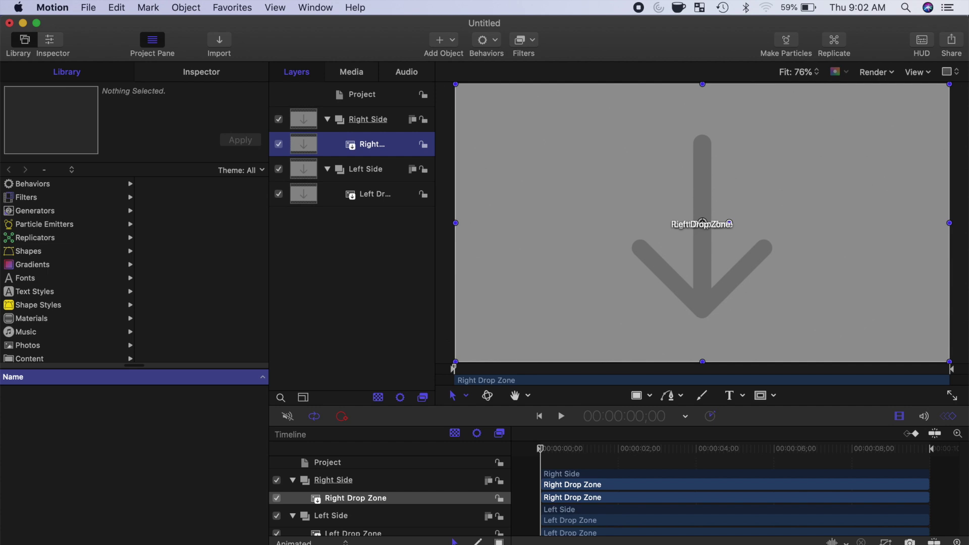
- Draw a Rectangle Mask on the Right Drop Zone near the canvas centre
double_click(373, 147)
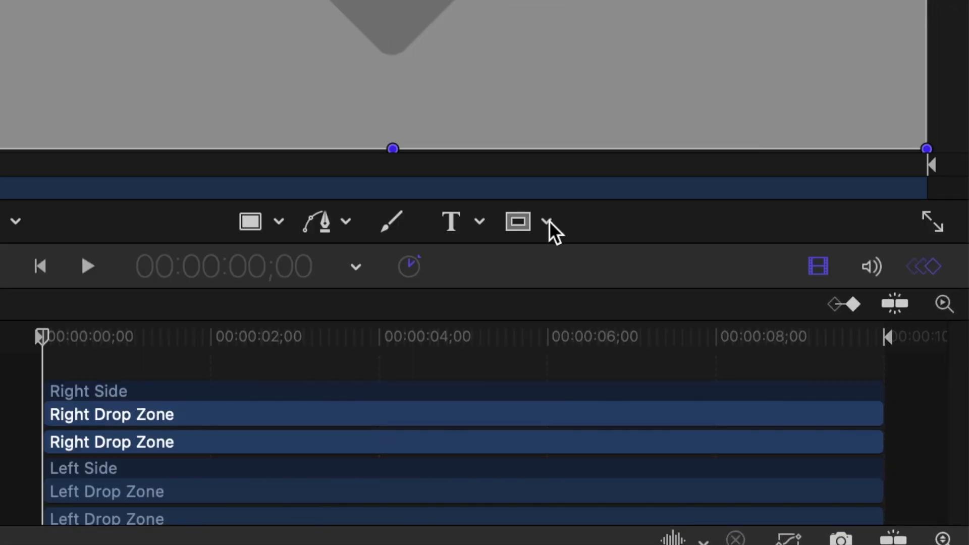
click(774, 396)
click(574, 265)
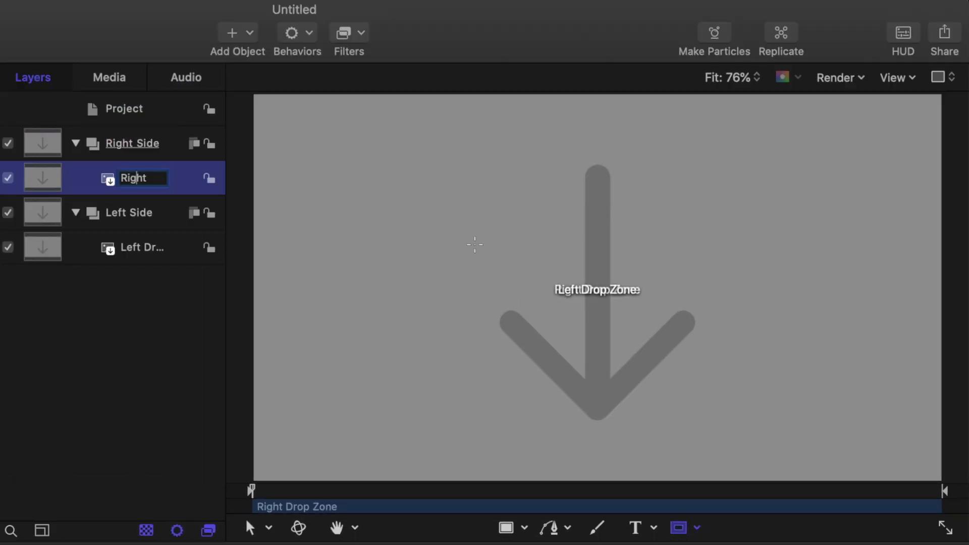
drag(460, 244, 643, 376)
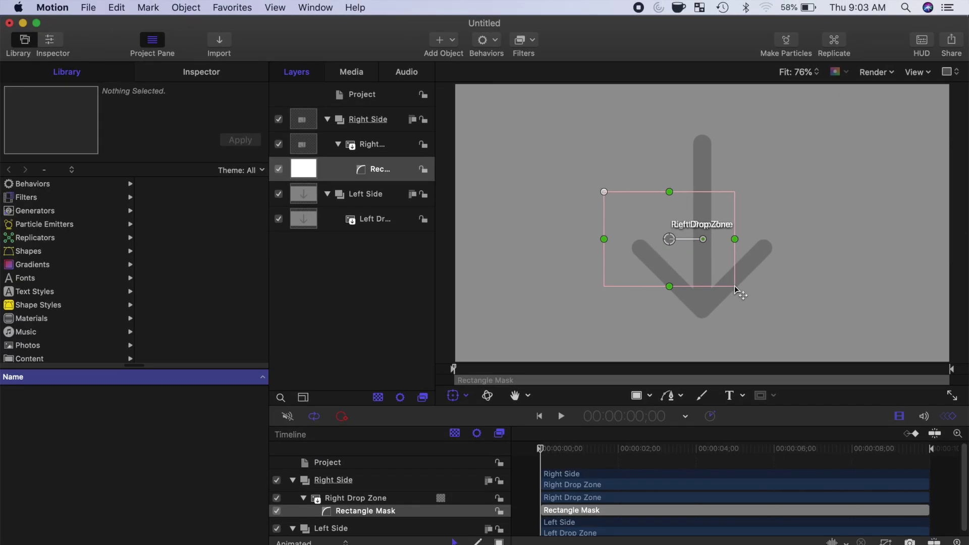
- Set the rectangle mask's Position to X 0, Y 0 in its Properties
click(206, 76)
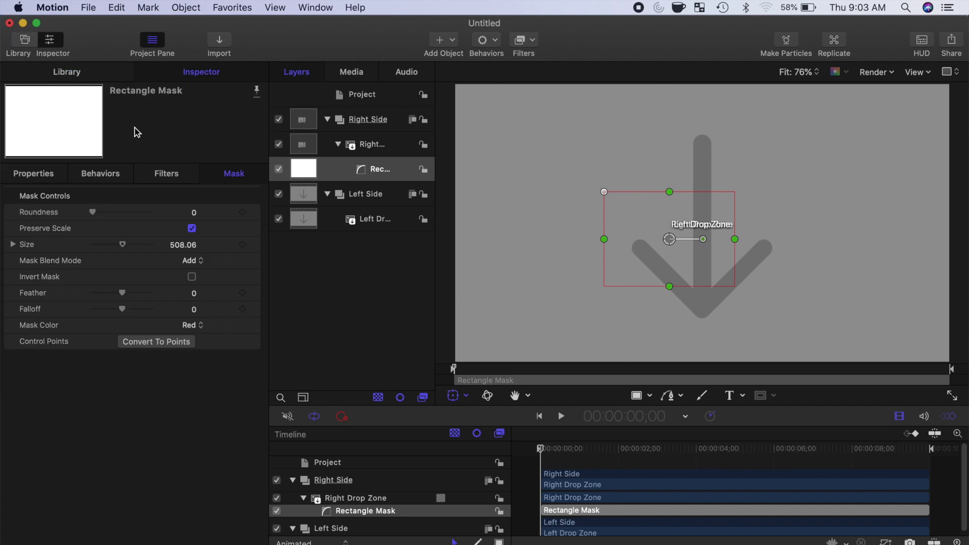
click(42, 178)
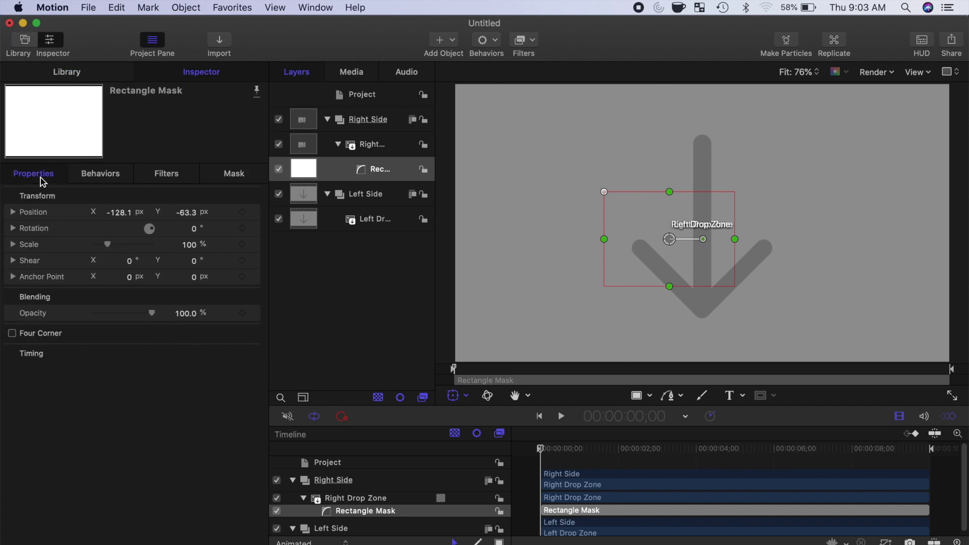
click(121, 213)
text(0)
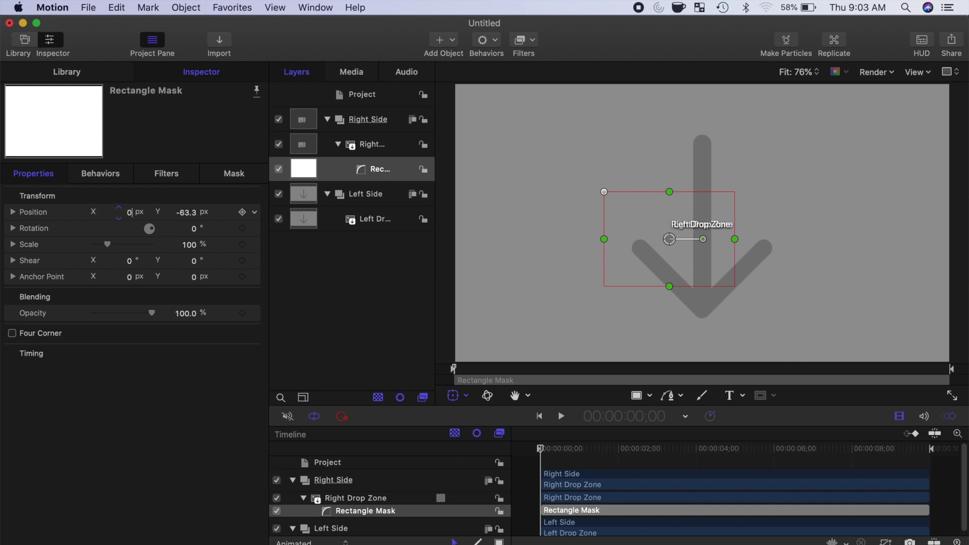
click(185, 213)
text(0)
key(Return)
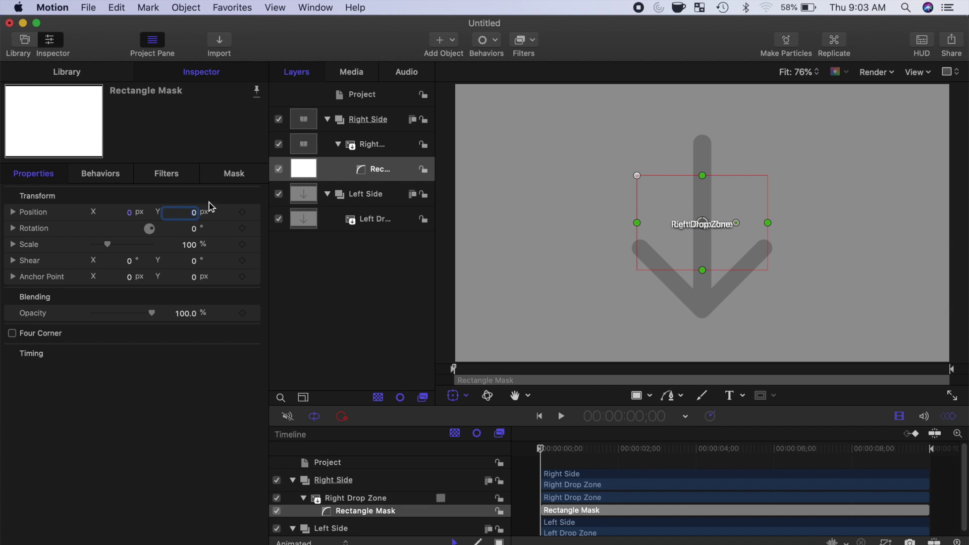
- Convert the rectangle mask to control points, then hide the Left Side group
click(236, 176)
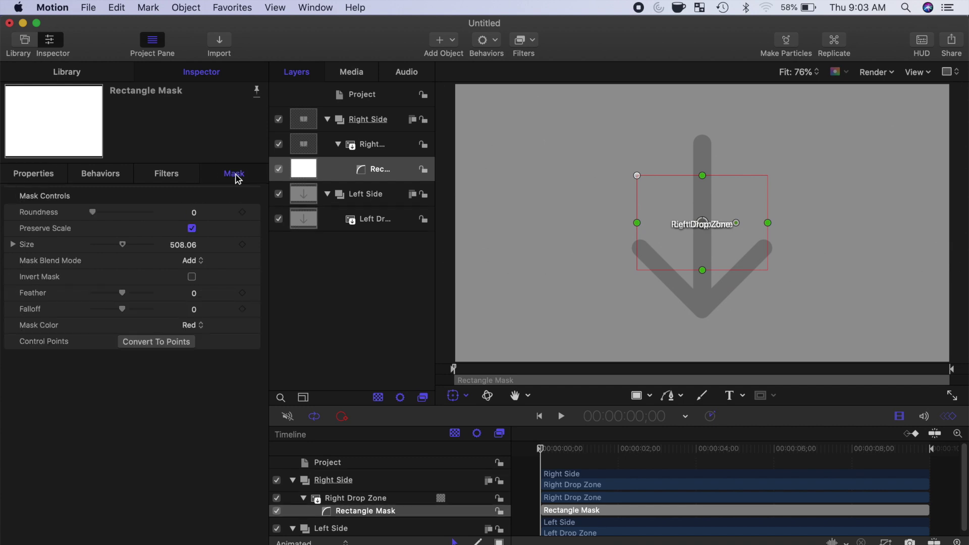
click(159, 342)
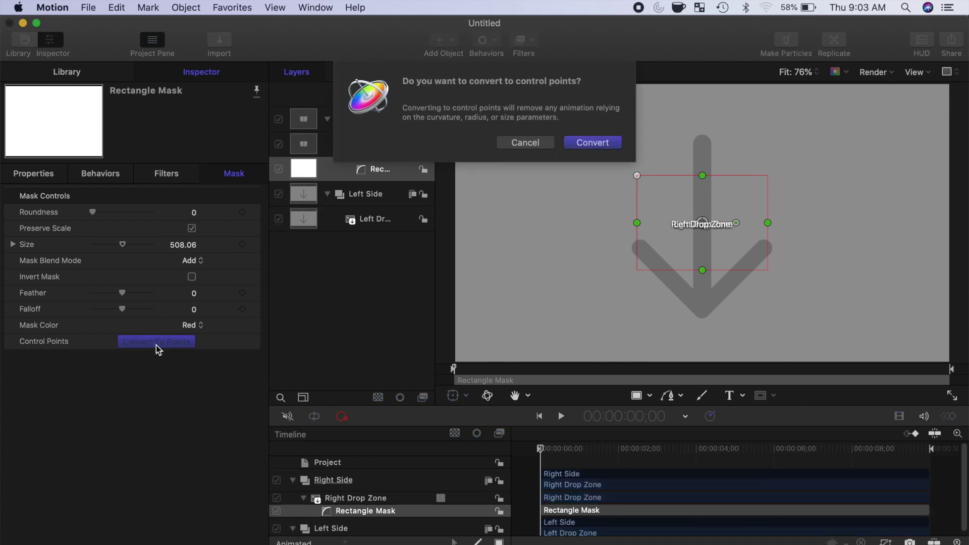
click(589, 144)
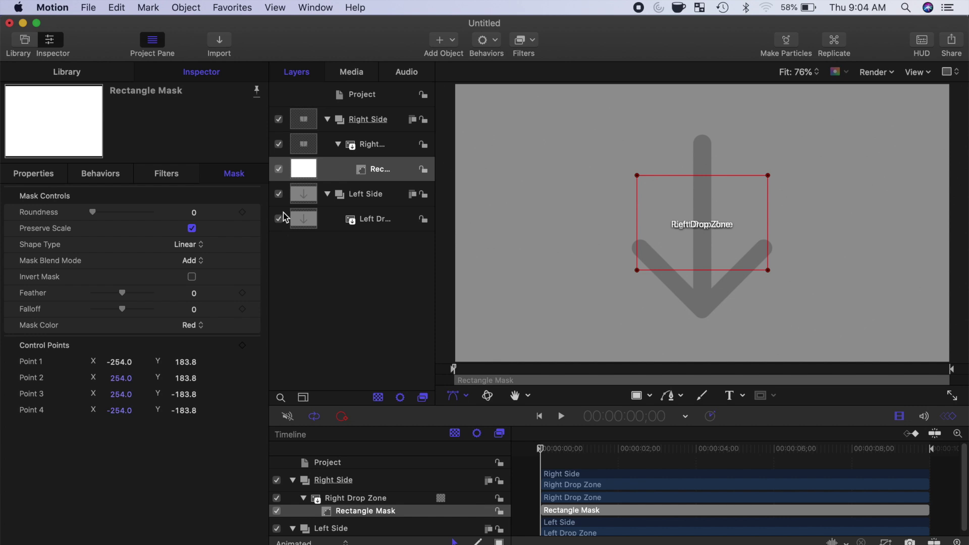
click(278, 195)
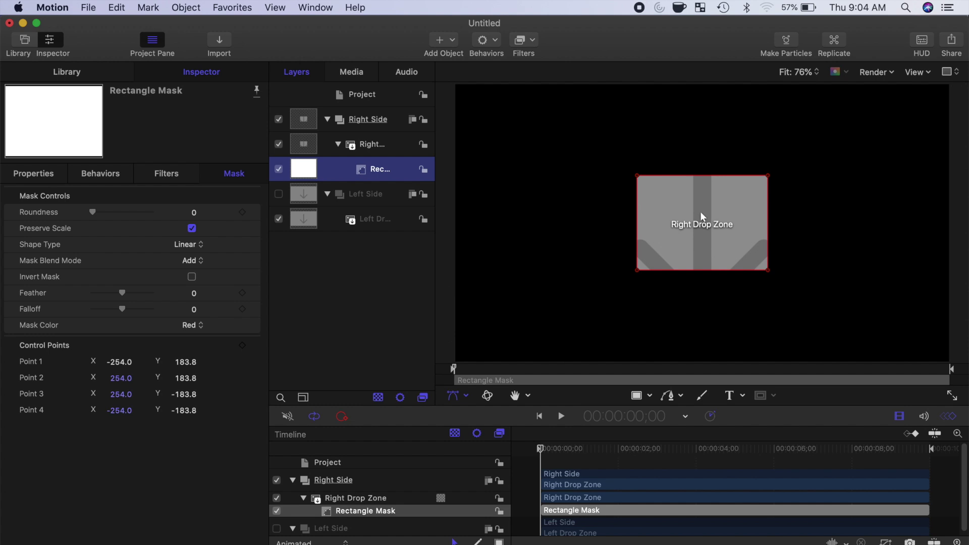
- Set mask Control Point 1 to (0, 540) and Control Point 2 to (960, 540)
click(125, 362)
text(0)
key(Tab)
text(0)
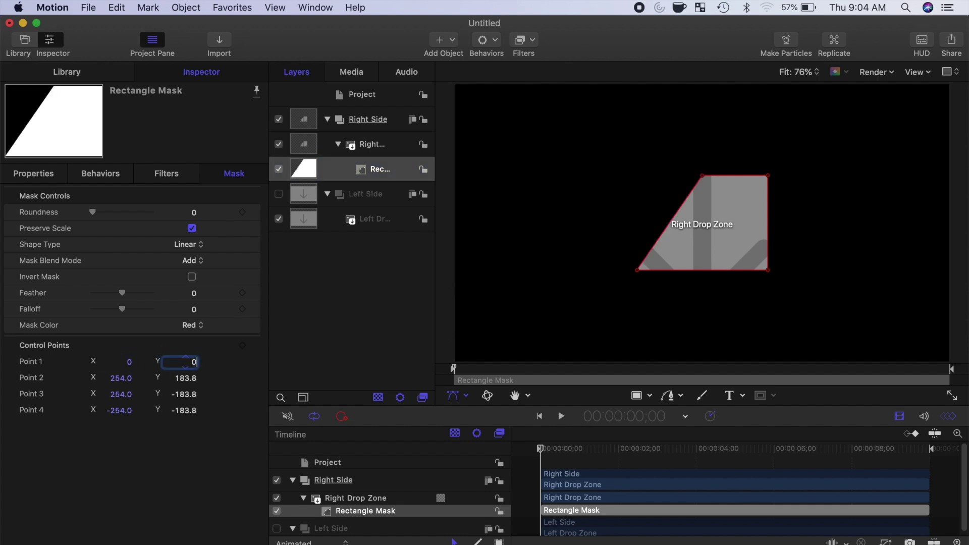
key(Return)
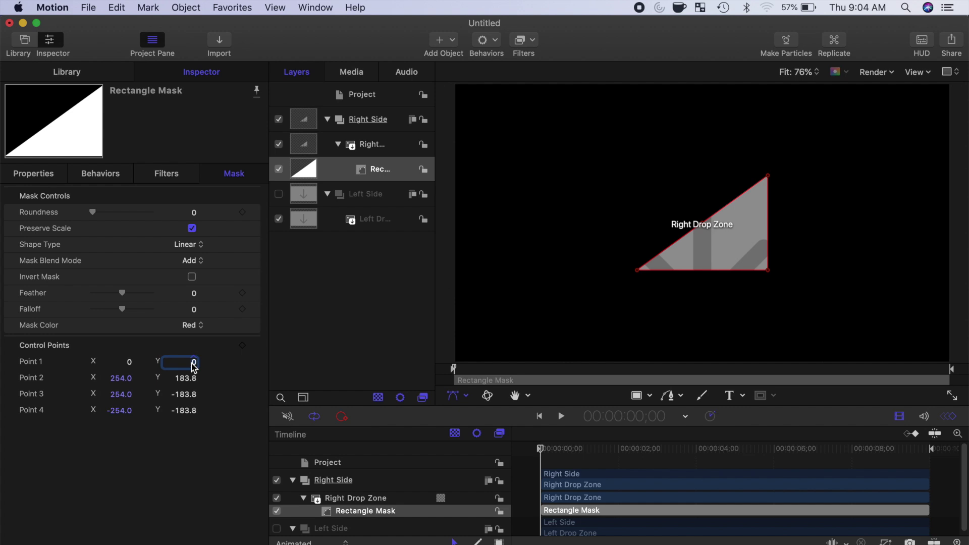
text(540)
key(Return)
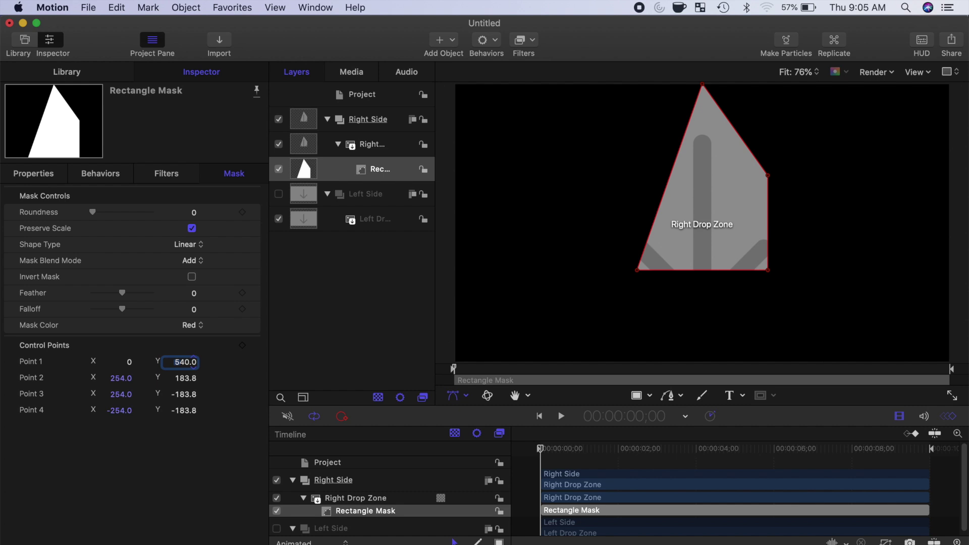
key(Tab)
text(9)
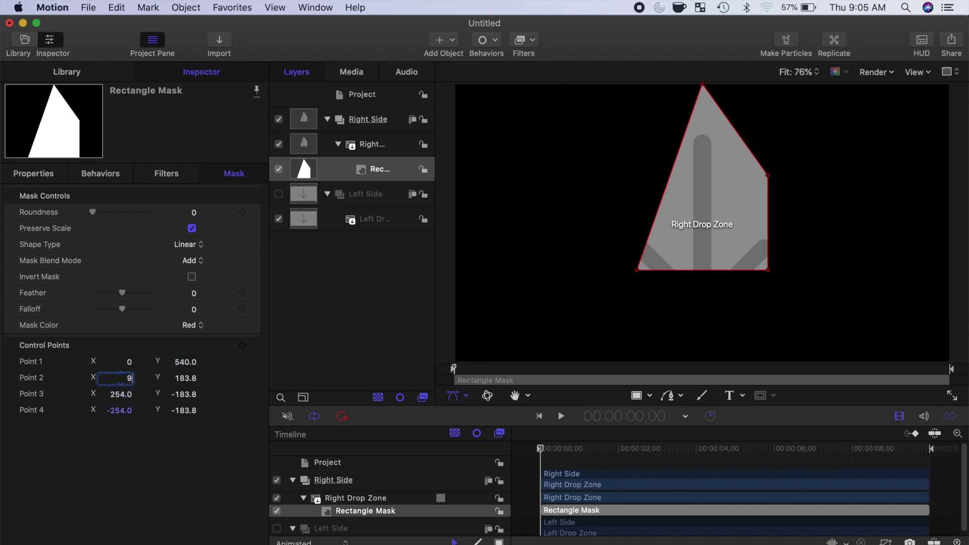
text(60)
key(Return)
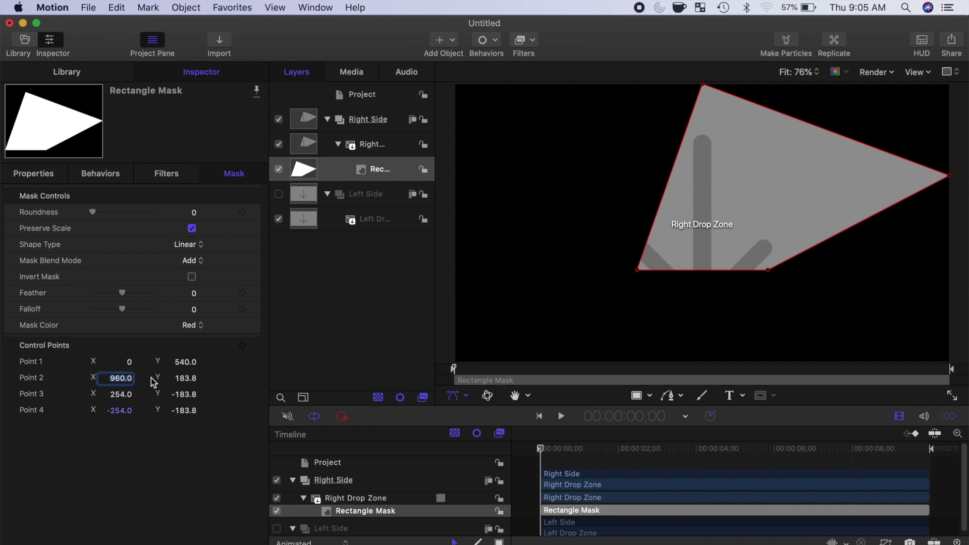
click(186, 378)
text(540)
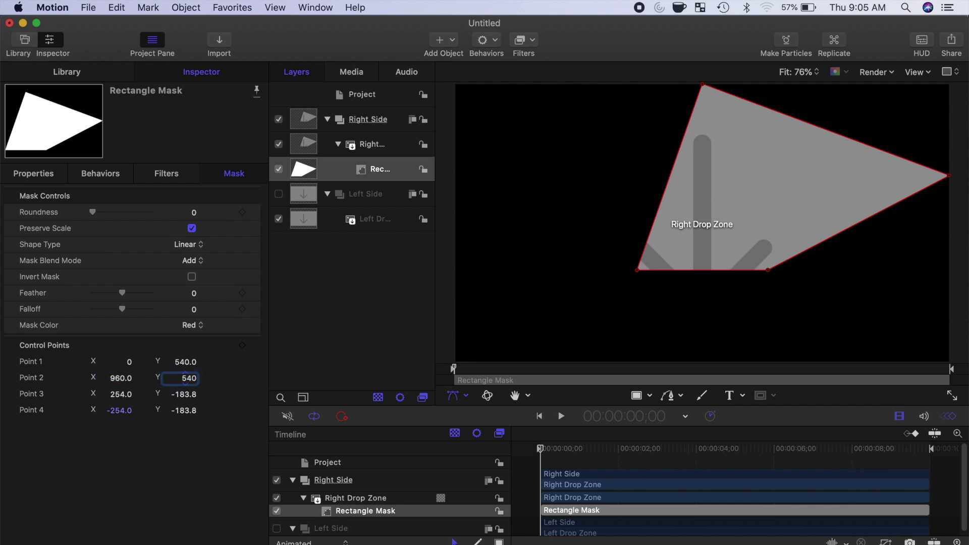
key(Return)
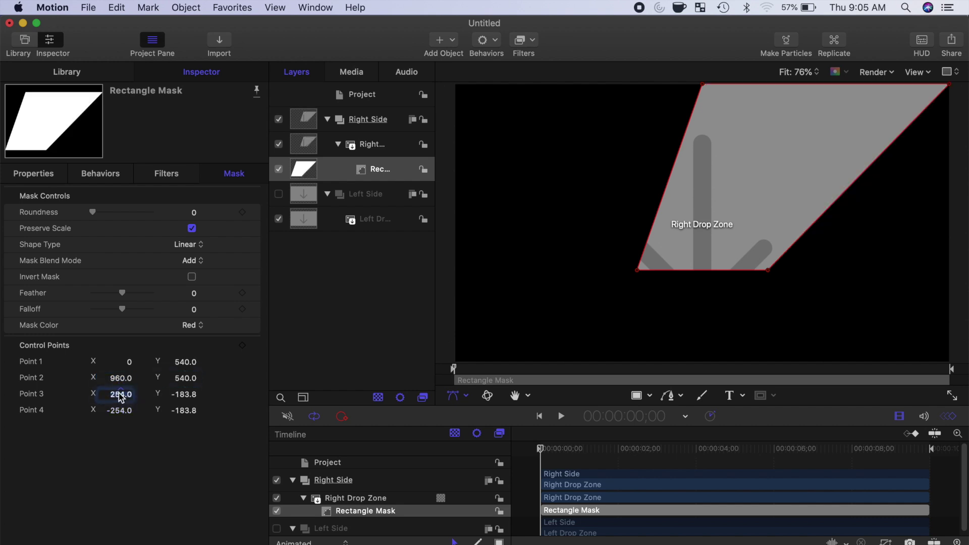
- Set mask Control Point 3 to (960, -540) and Control Point 4 to (0, -540)
click(121, 398)
text(960)
key(Return)
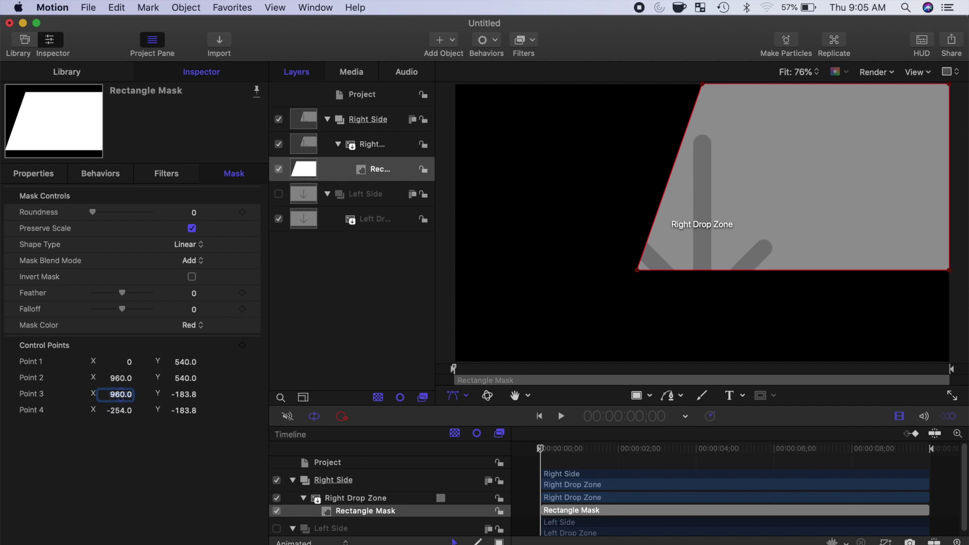
click(184, 399)
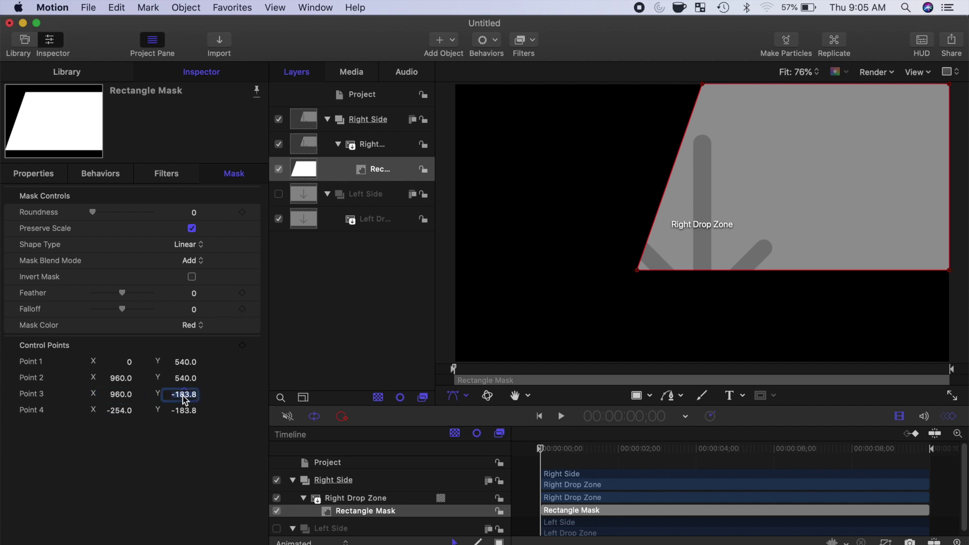
text(-540)
key(Return)
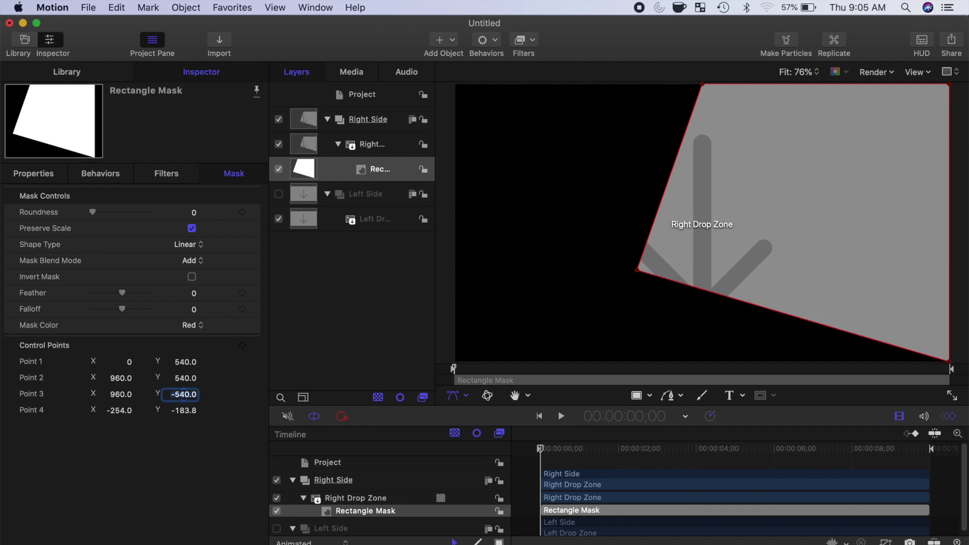
click(120, 411)
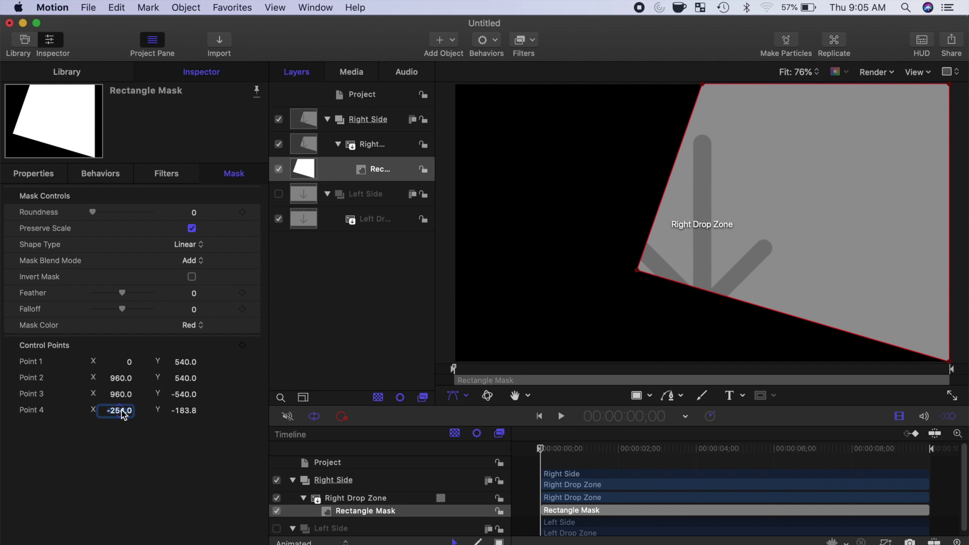
text(0)
key(Return)
click(183, 410)
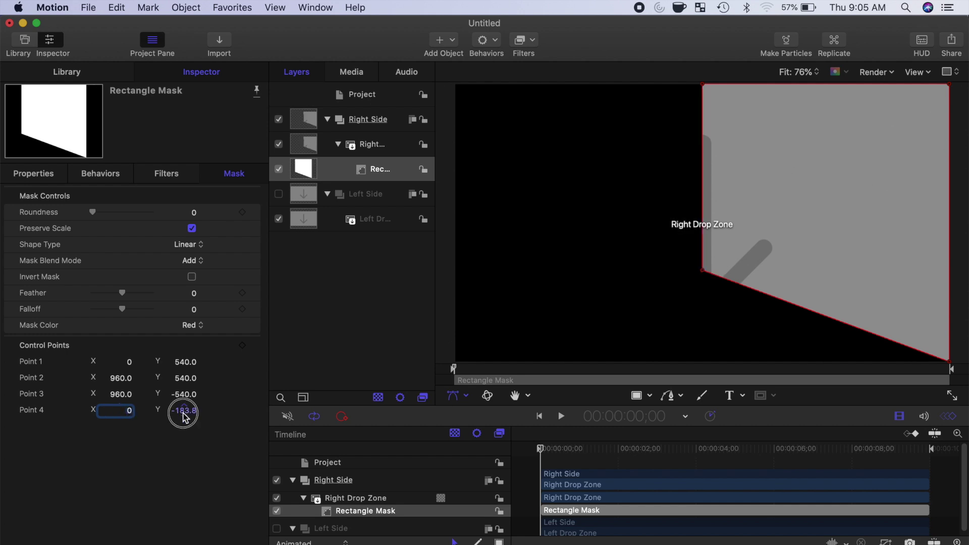
text(-540)
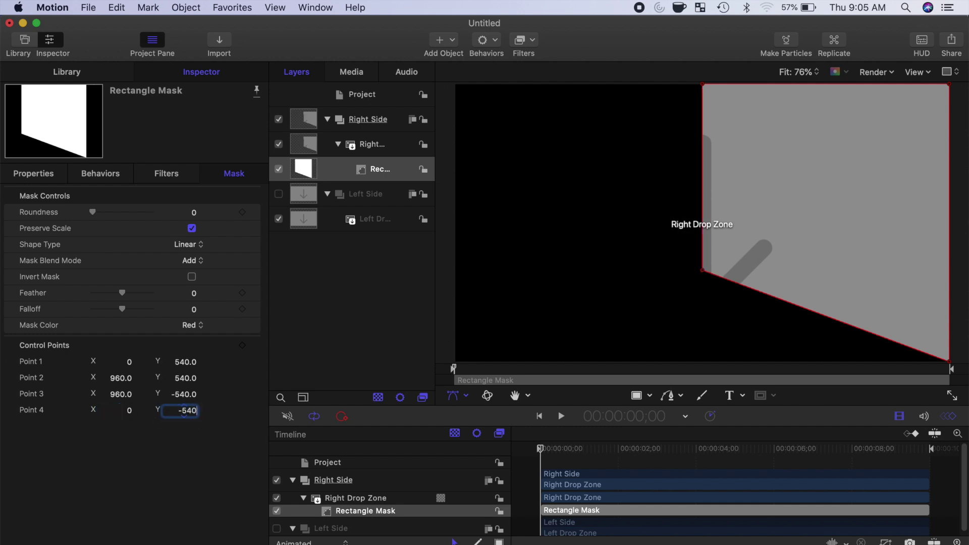
key(Return)
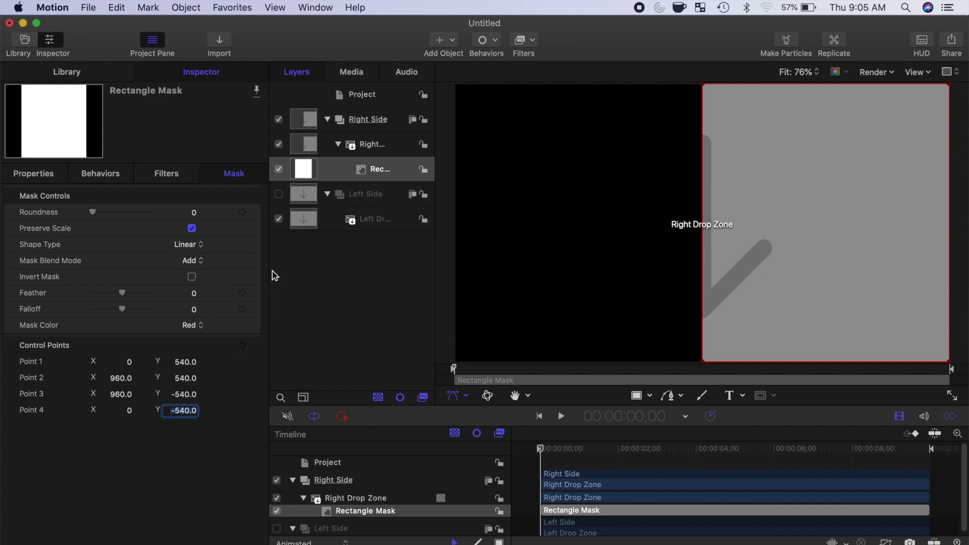
- Show Left Side, hide Right Side, and draw a Rectangle Mask on Left Drop Zone
click(280, 195)
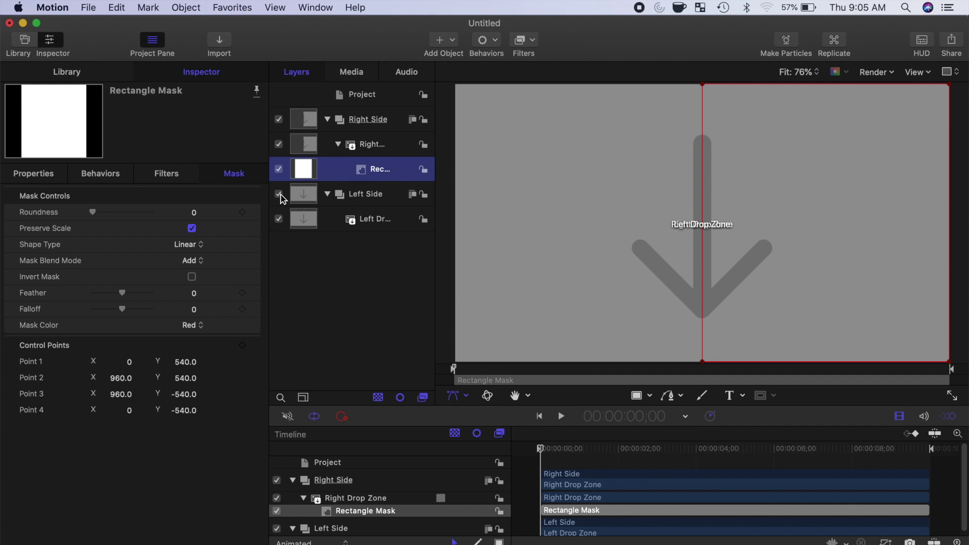
click(278, 120)
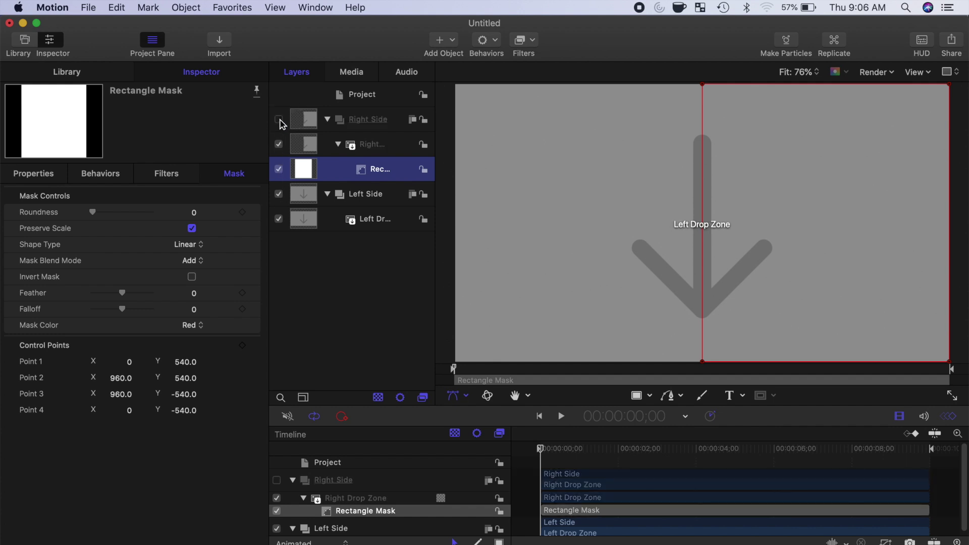
click(376, 221)
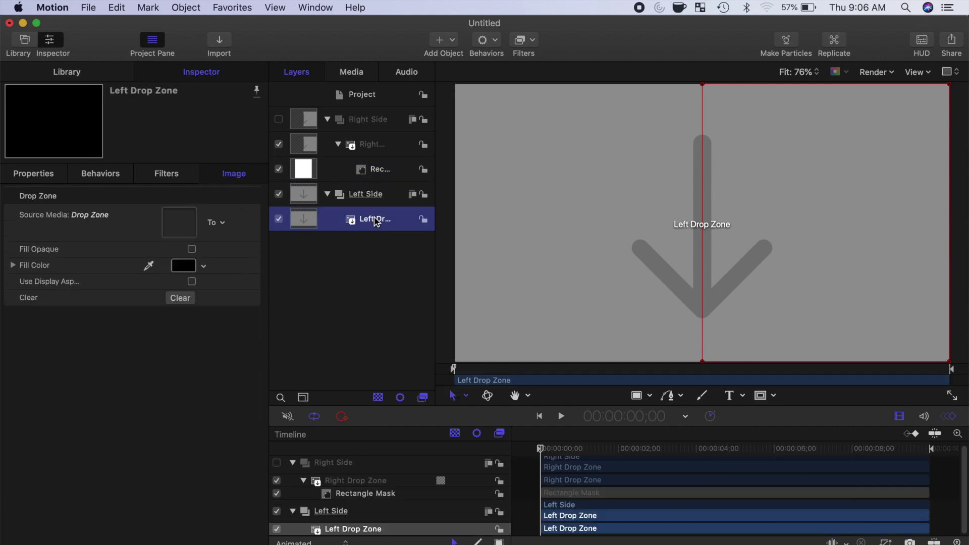
click(774, 396)
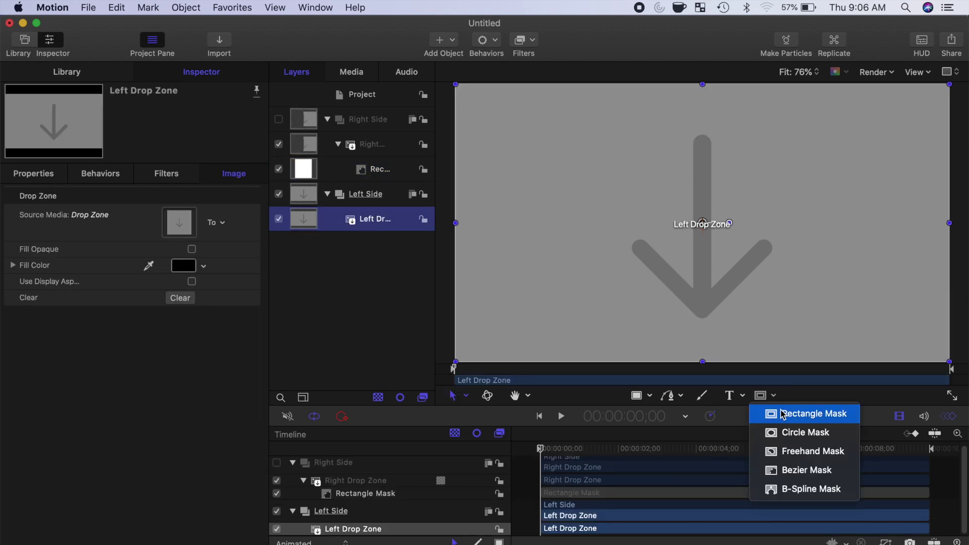
click(783, 415)
drag(644, 198, 771, 261)
- Set the Left Drop Zone mask Position to 0, 0 and choose Convert To Points
click(33, 174)
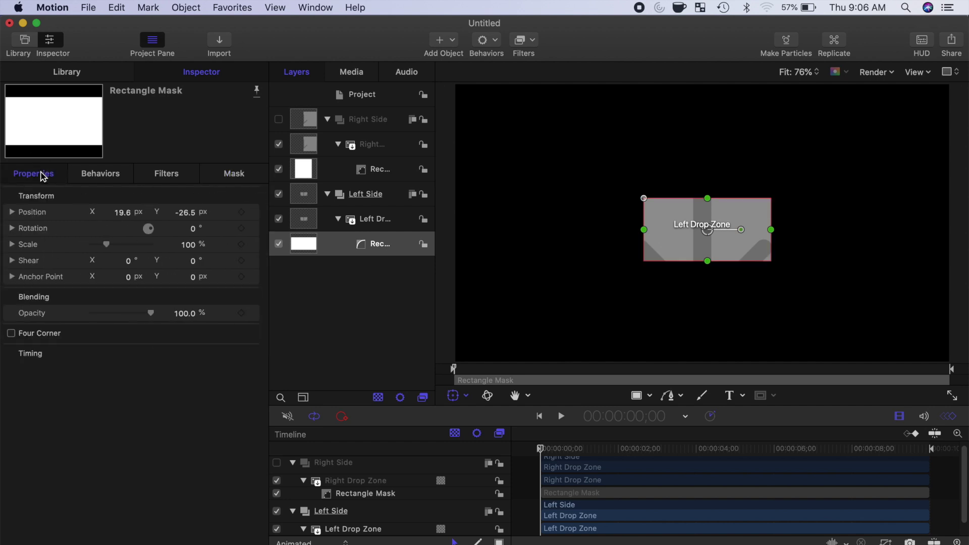
click(123, 212)
text(0)
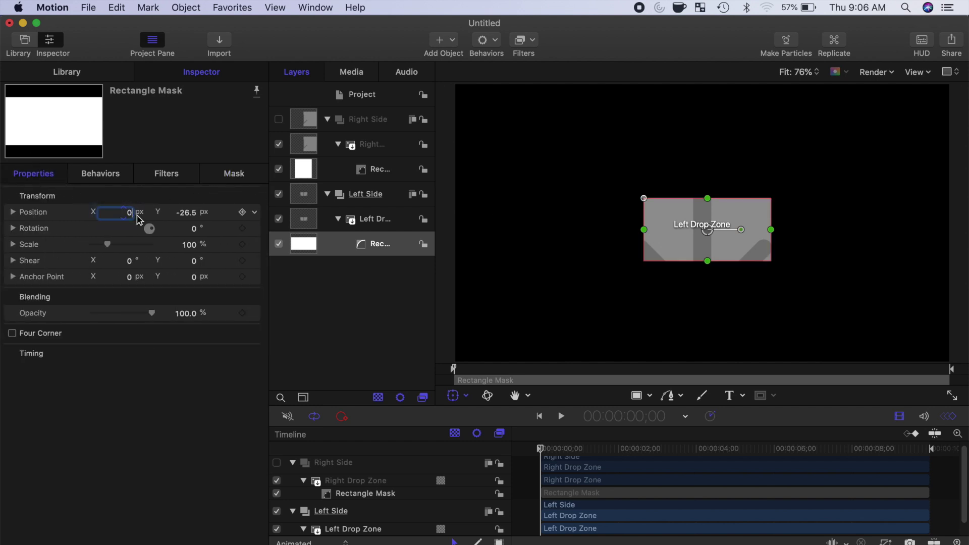
click(190, 212)
text(0)
key(Return)
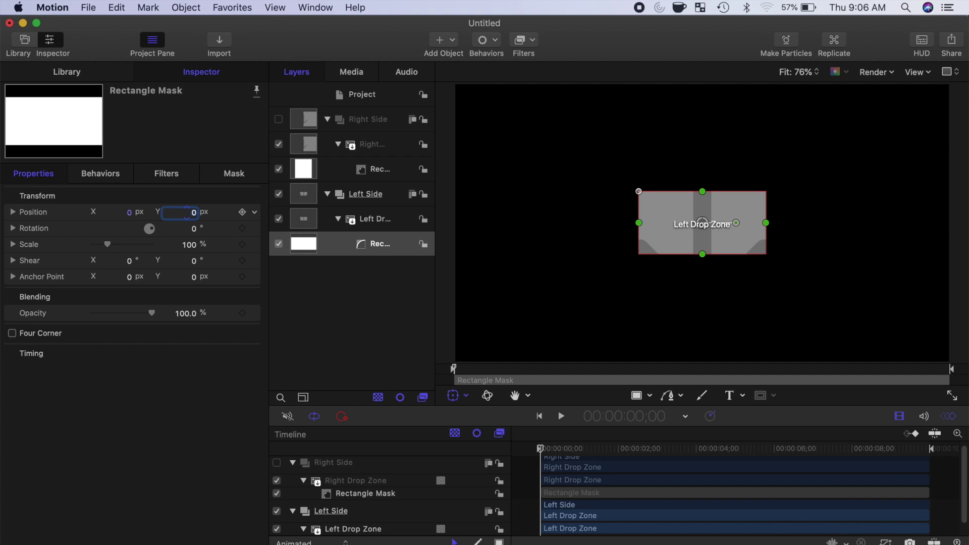
click(235, 176)
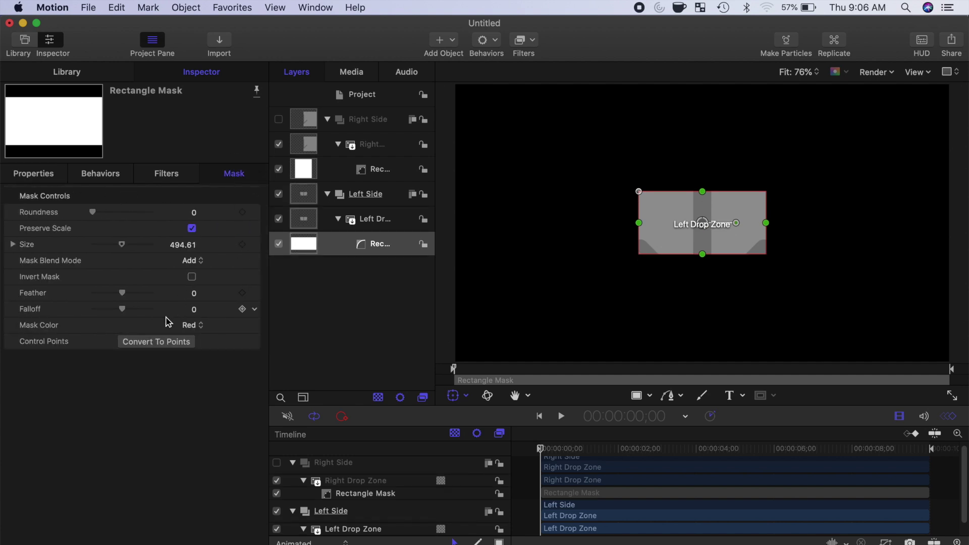
click(156, 342)
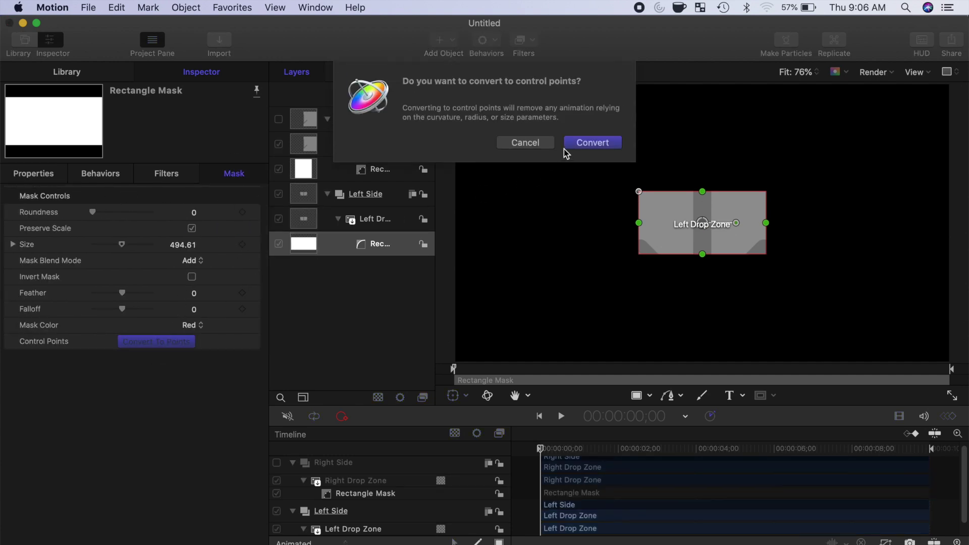
- Confirm the conversion and set Control Points 1–2 to (-960, 540) and (0, 540)
click(584, 145)
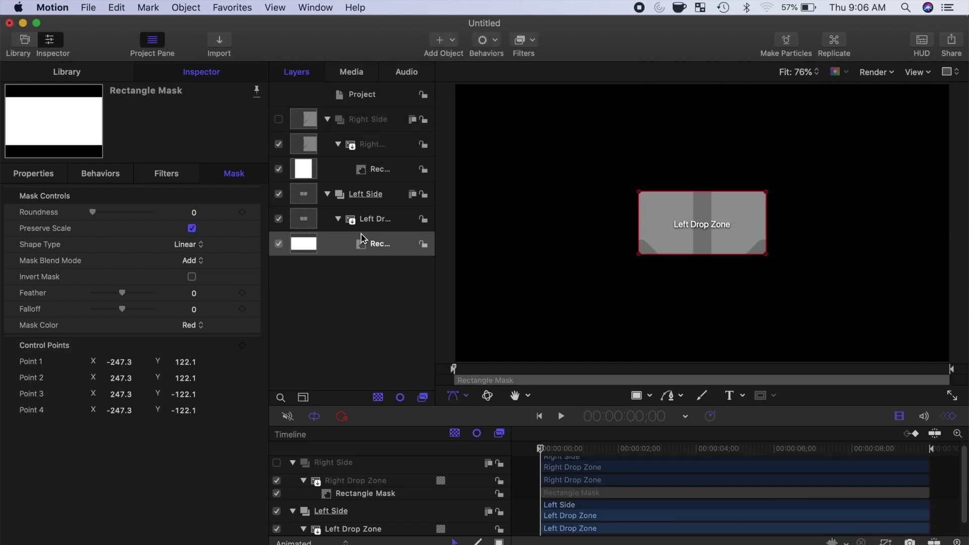
click(120, 362)
text(-960)
key(Tab)
text(540)
click(121, 379)
text(0)
key(Tab)
text(540)
key(Tab)
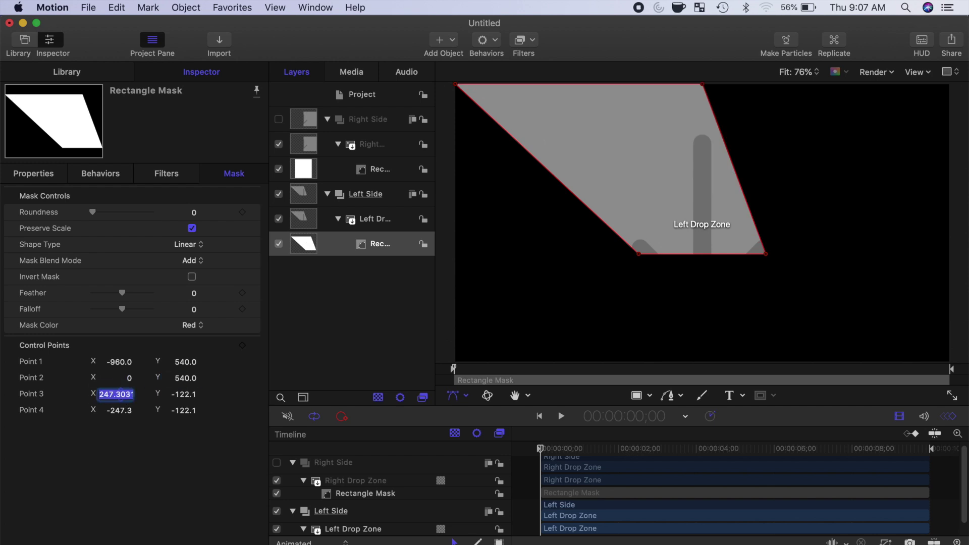
- Set Control Points 3–4 to (0, -540) and (-960, -540), then show Right Side again
text(0)
key(Tab)
text(-540)
key(Tab)
text(-960)
click(182, 411)
text(-540)
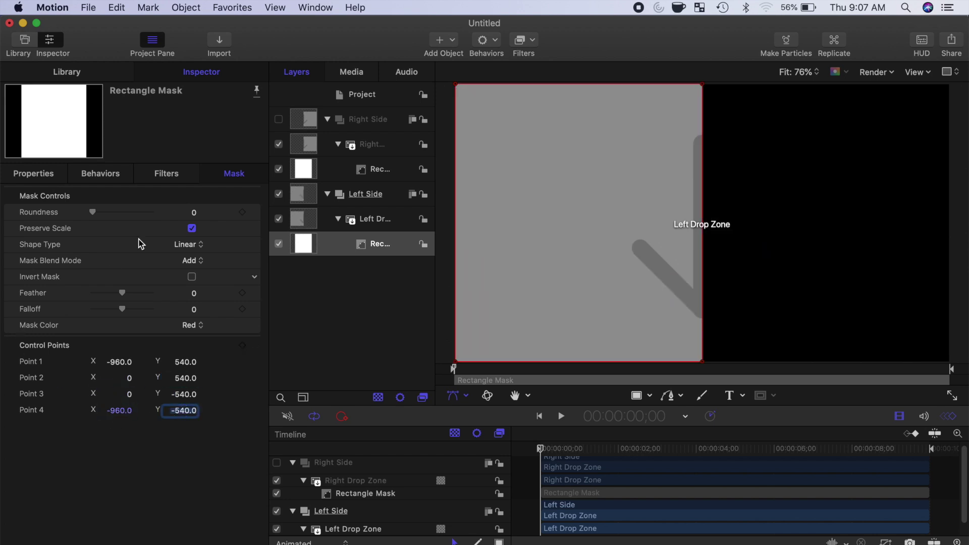
click(280, 119)
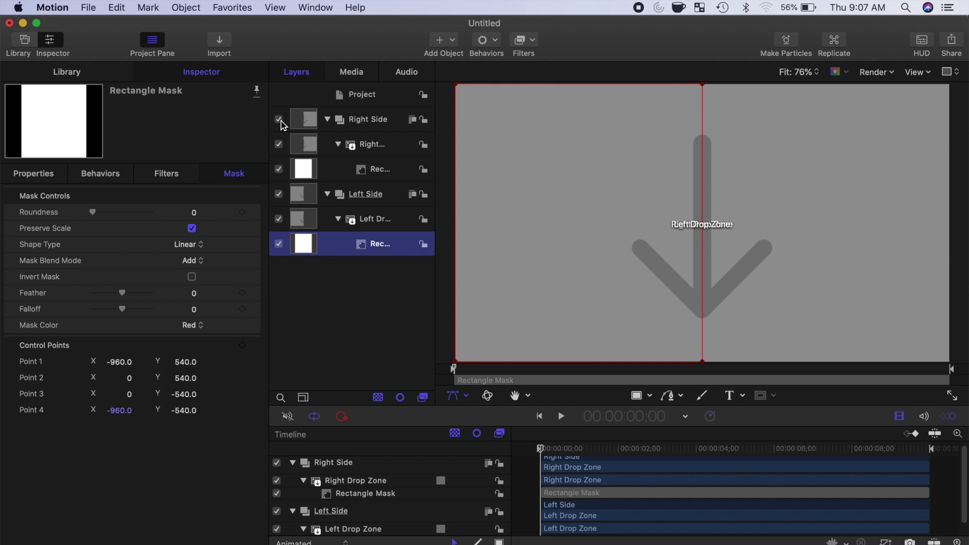
- Select Right Drop Zone and set its drop zone target to Drop Zone source media
click(372, 149)
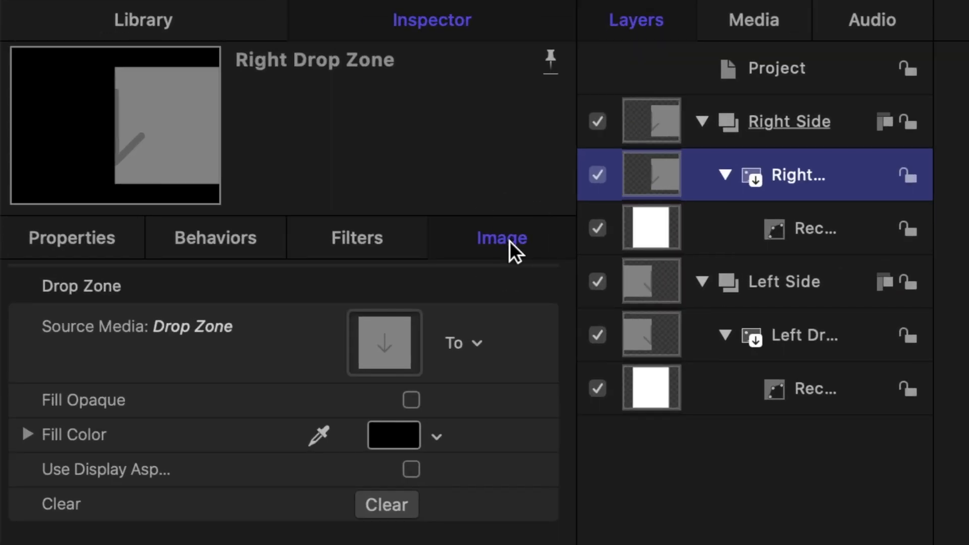
click(477, 344)
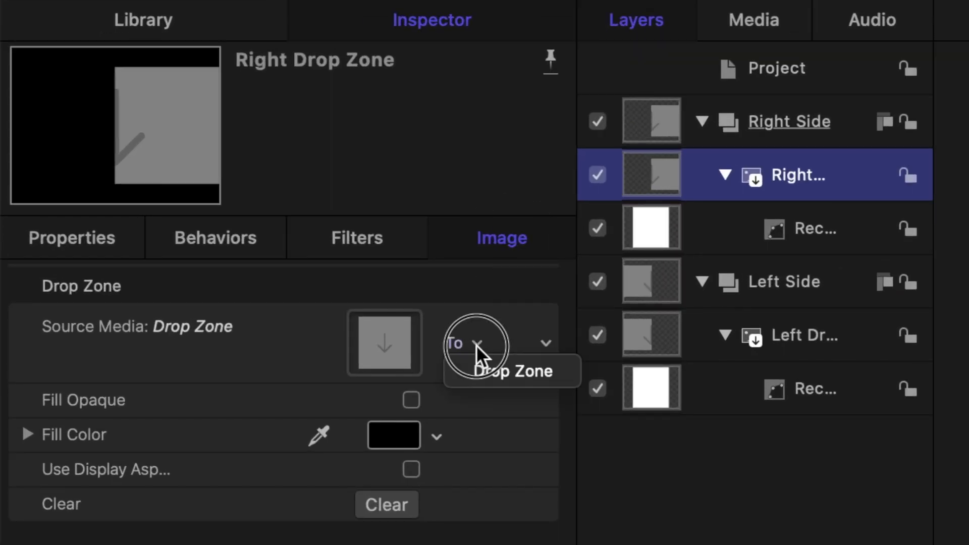
click(537, 373)
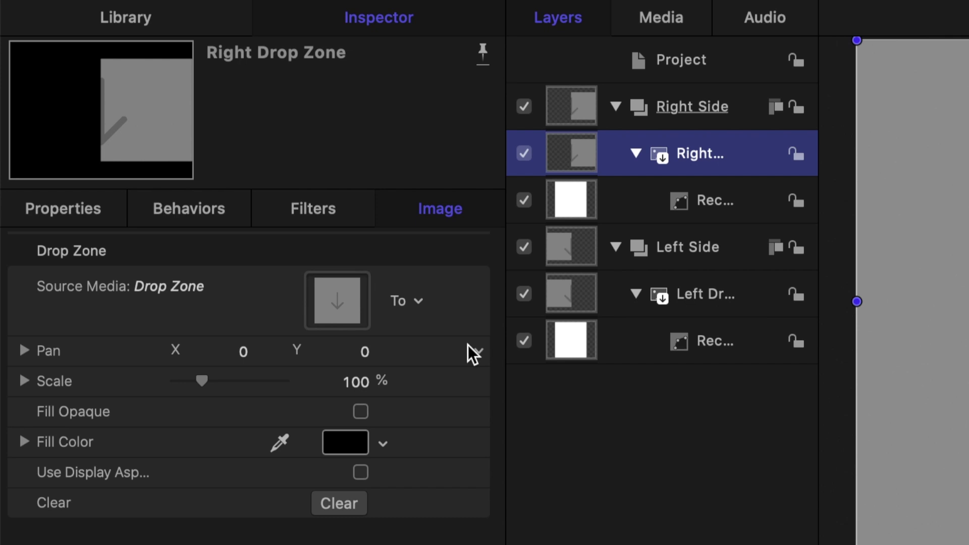
- Publish the Right Drop Zone's Pan and Scale parameters and review the published parameters
click(481, 353)
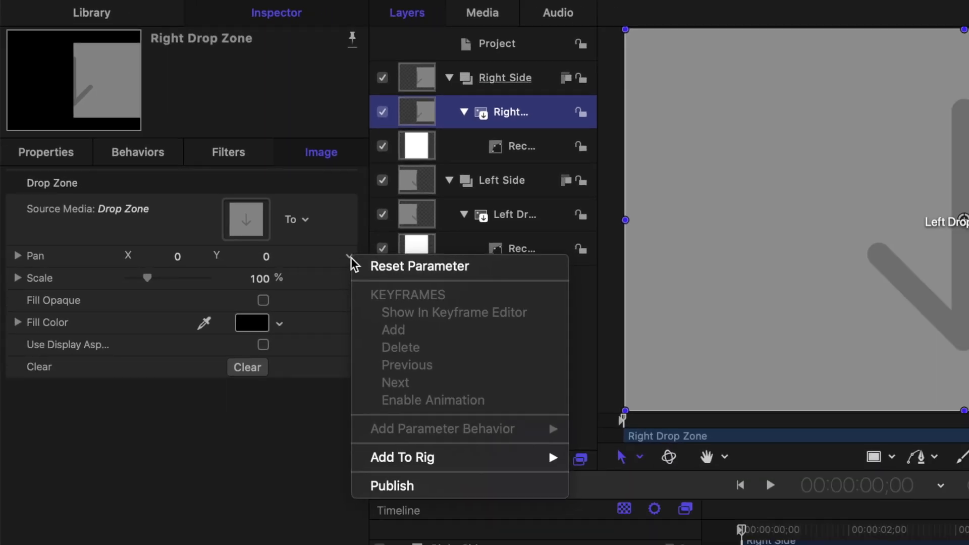
click(391, 486)
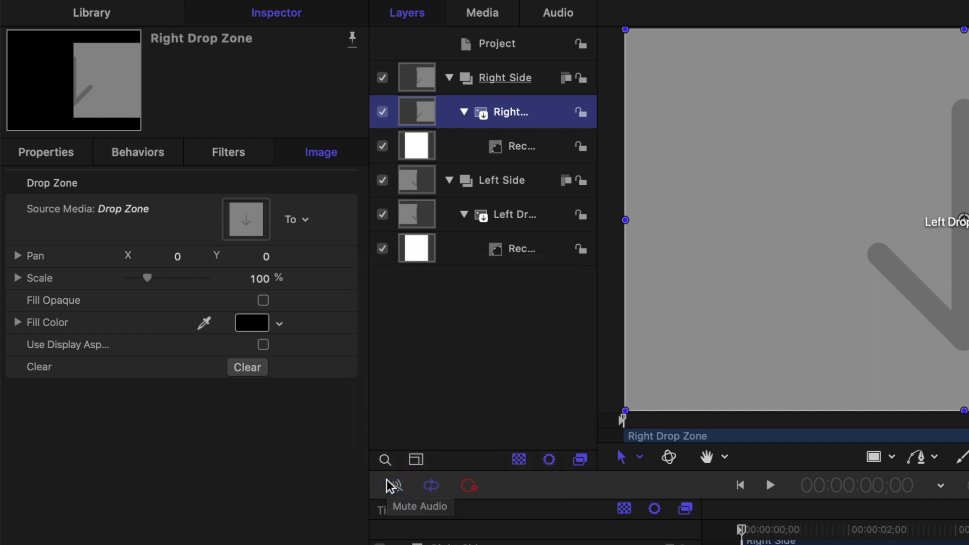
click(348, 279)
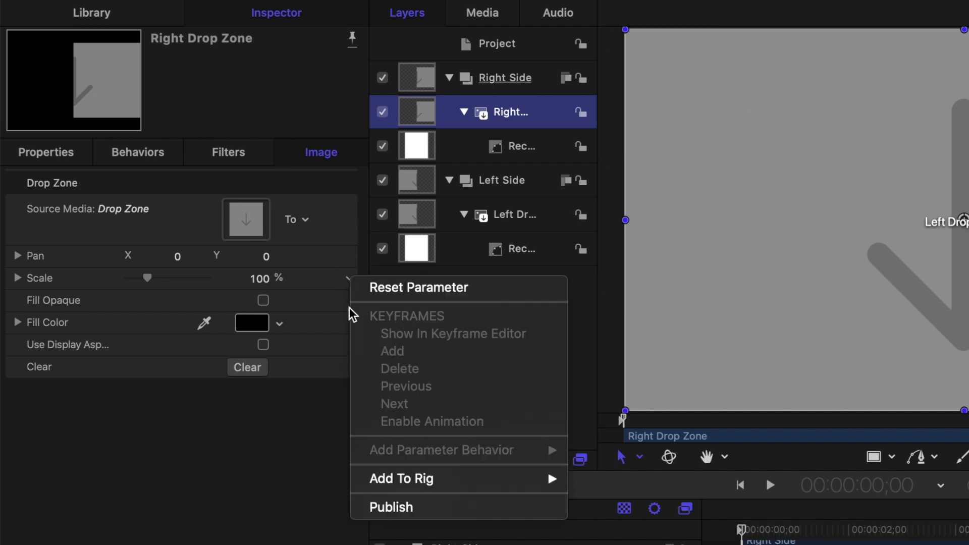
click(402, 507)
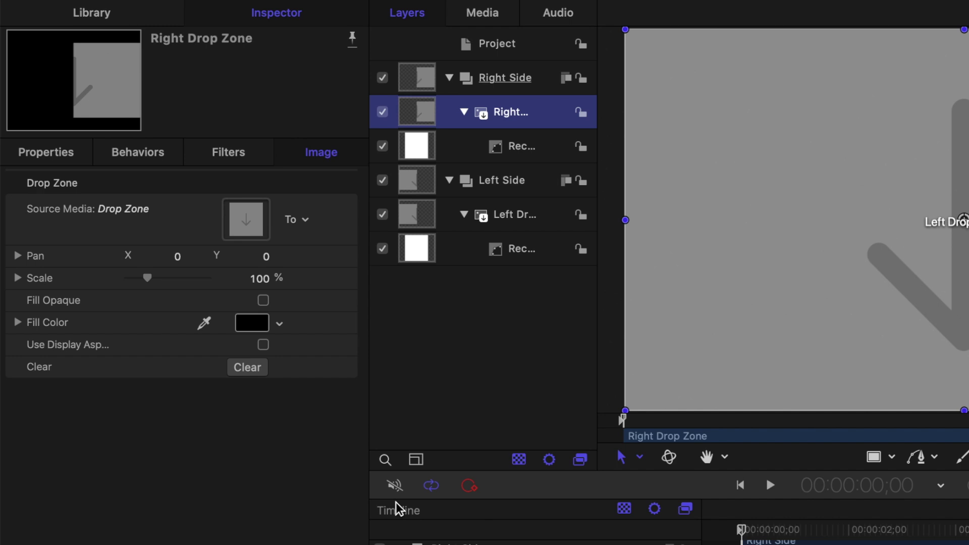
click(486, 51)
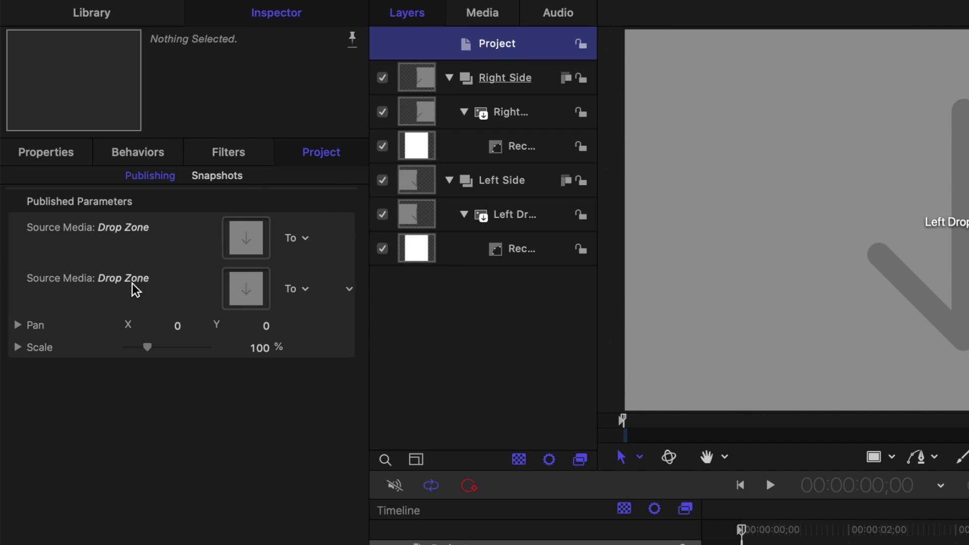
- Rename the published Pan control to 'Right Side' and the Scale control to 'Right Side Scale'
click(33, 329)
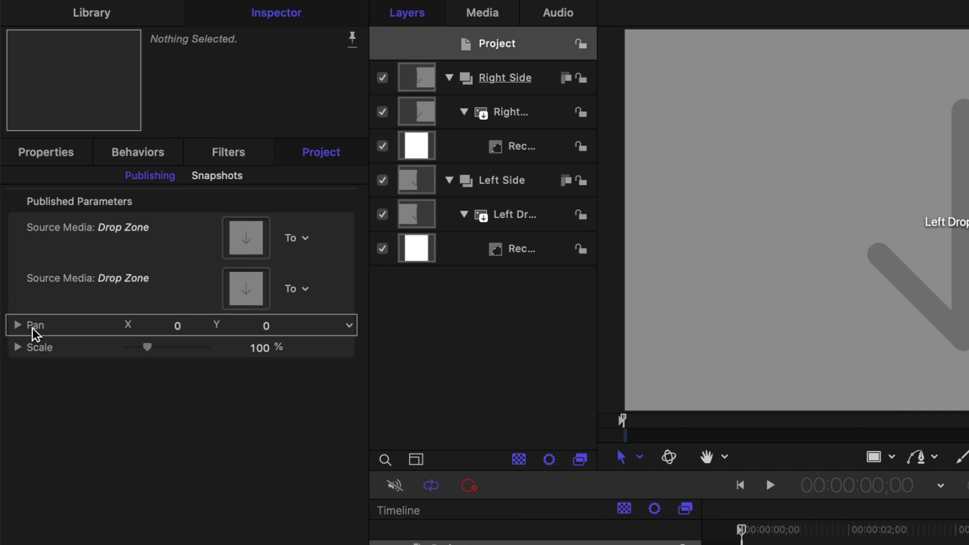
double_click(33, 331)
text(Right Side)
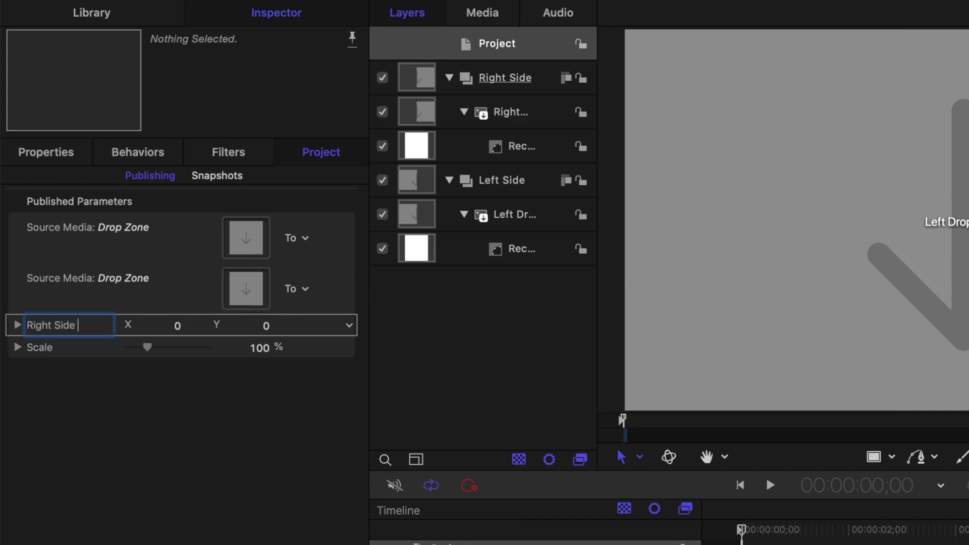
key(Return)
click(35, 348)
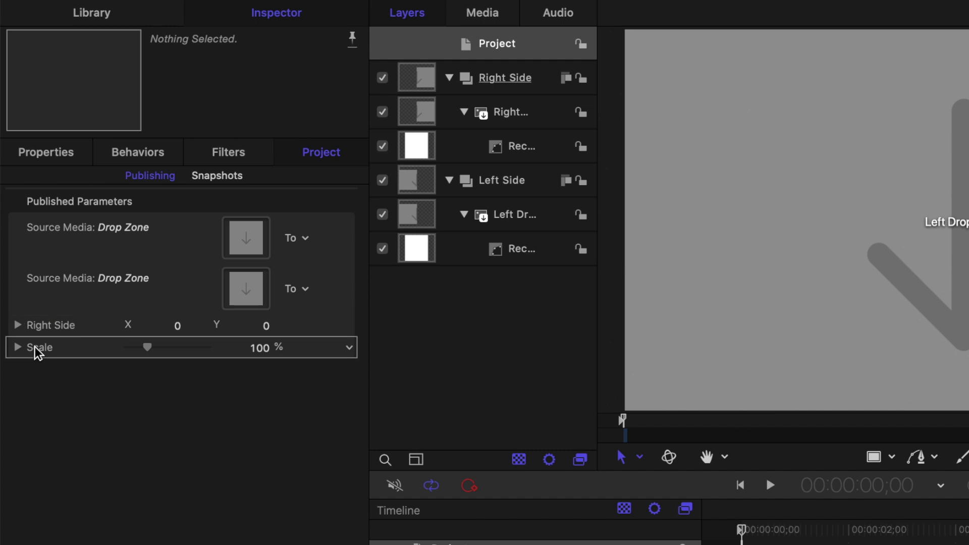
double_click(37, 353)
text(Right Side Scale)
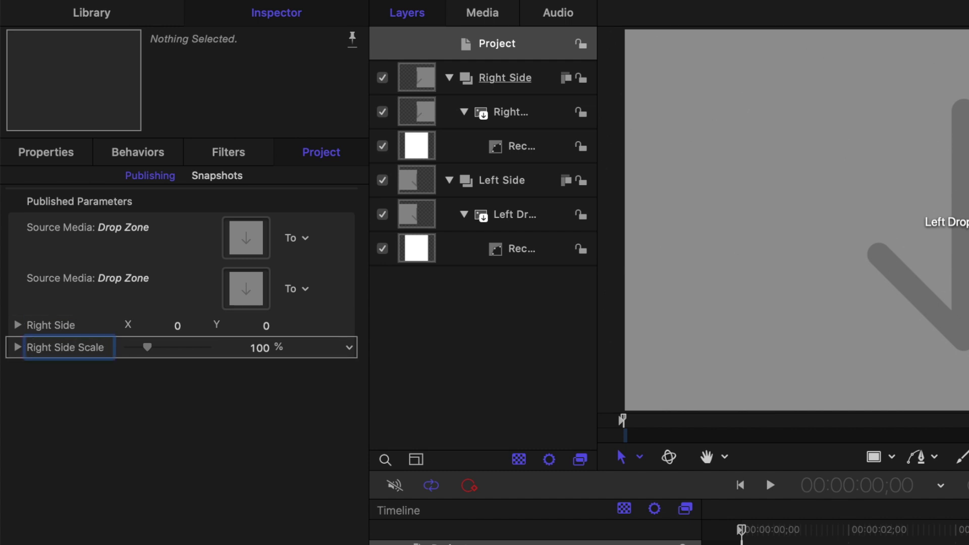
key(Return)
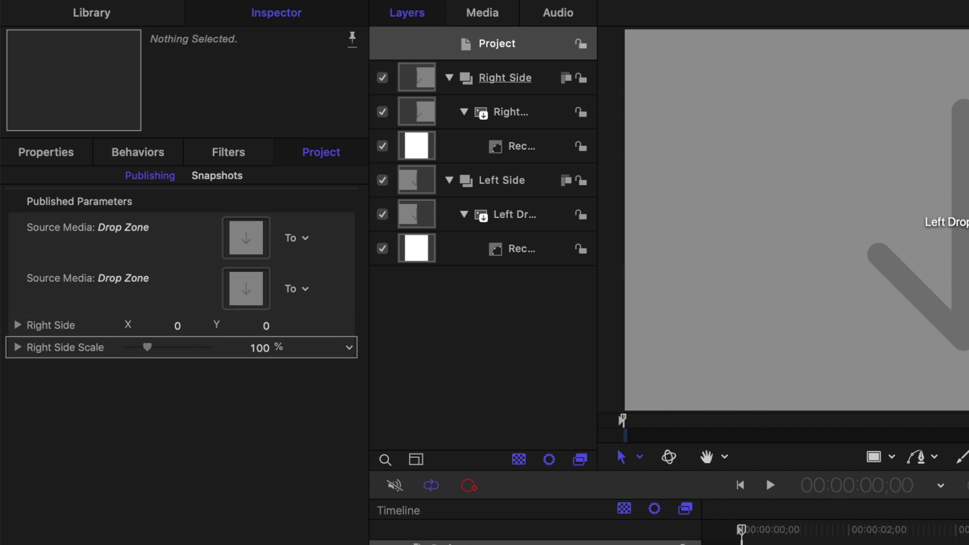
click(525, 215)
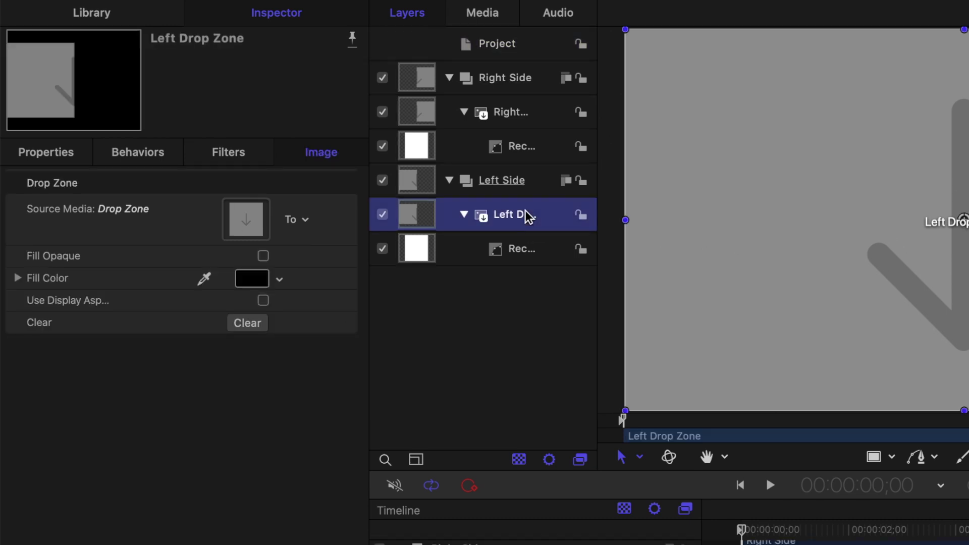
- Give the Left Drop Zone a Drop Zone source, then publish its Pan and Scale parameters
click(305, 221)
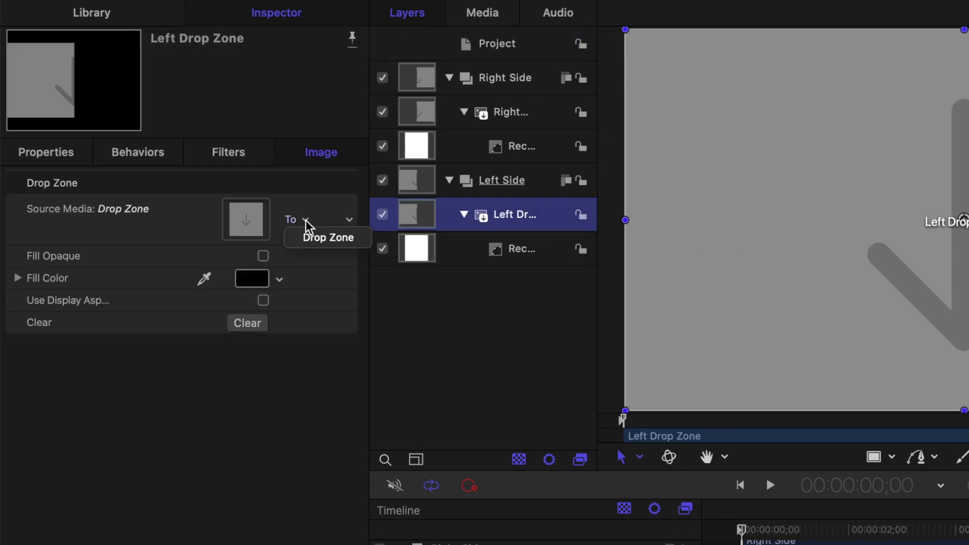
click(315, 240)
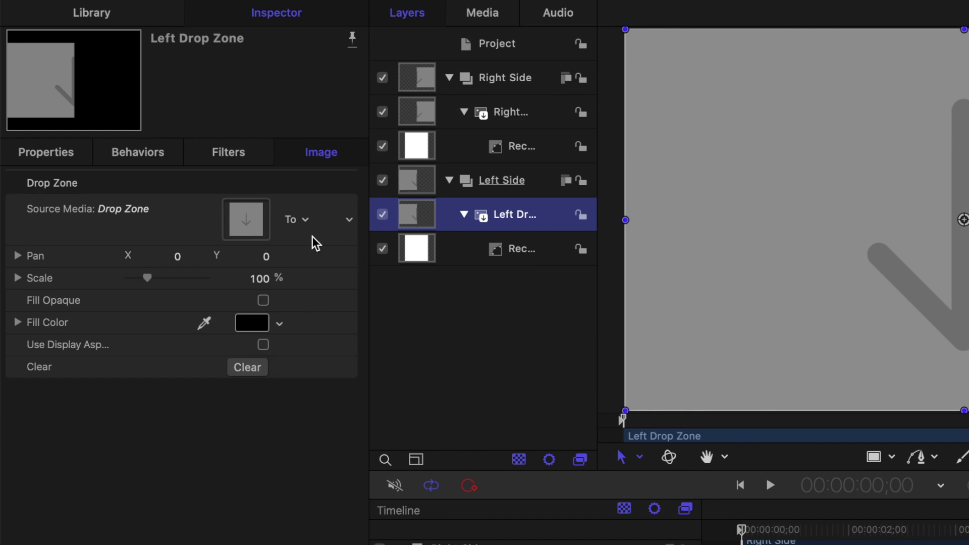
click(352, 258)
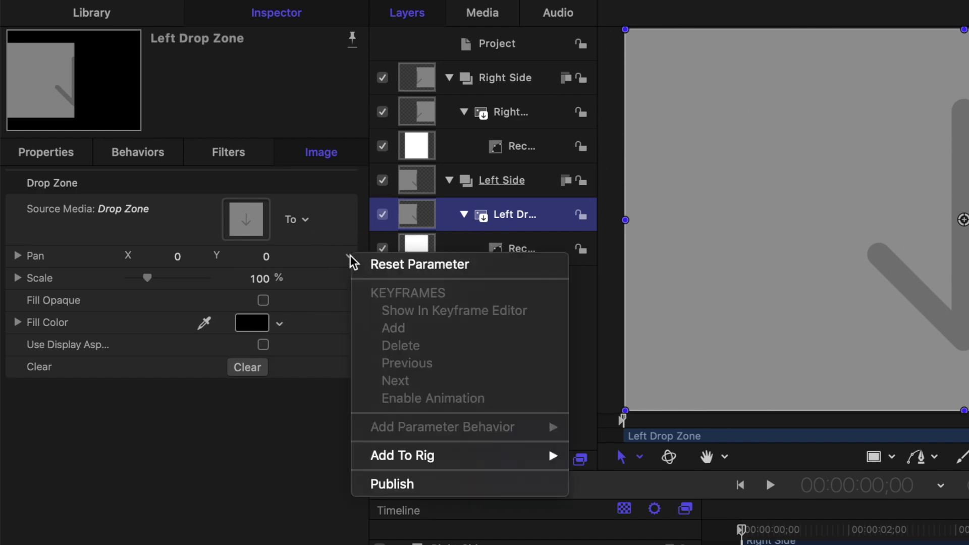
click(385, 483)
click(351, 278)
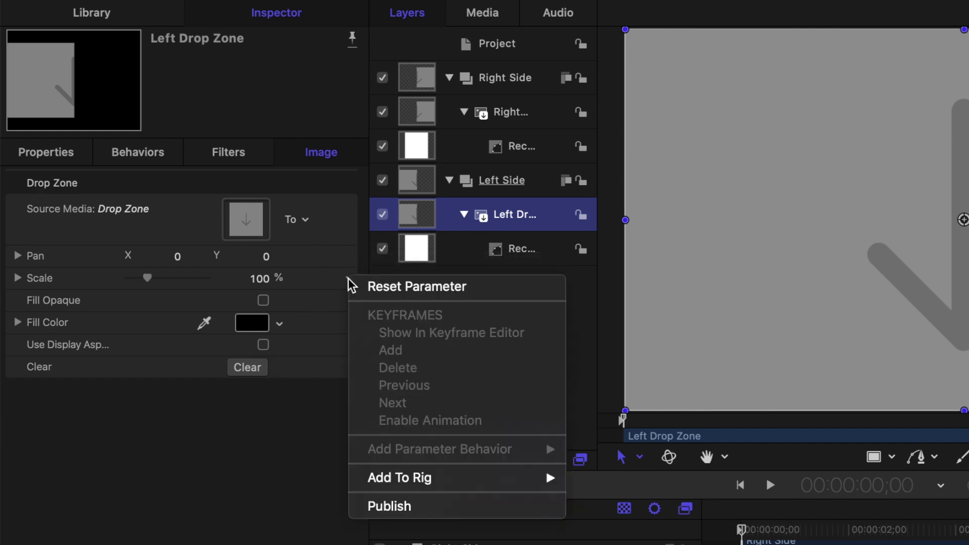
click(384, 506)
click(504, 52)
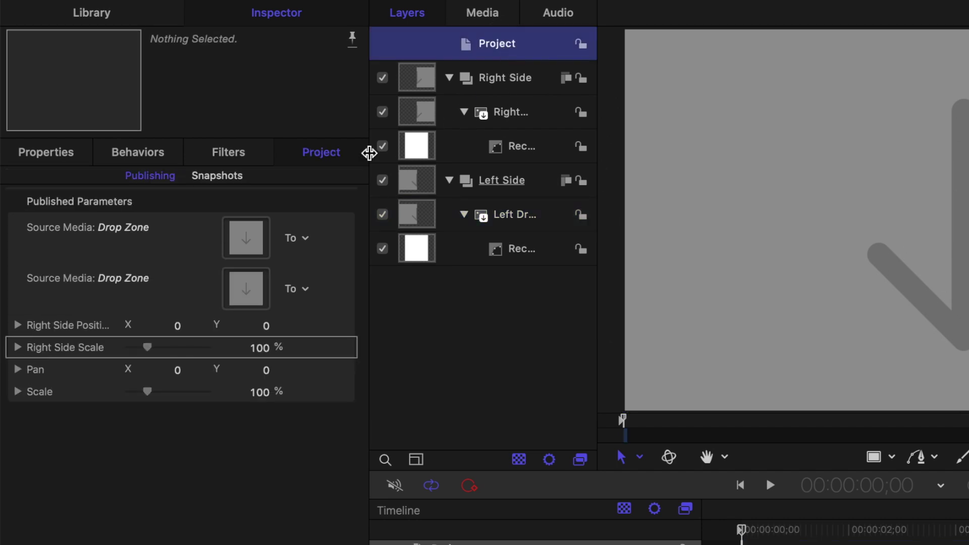
- Rename the new controls 'Left Side Position' and 'Left Side Scale' and move them above the right-side controls
double_click(39, 372)
text(Left Side Position)
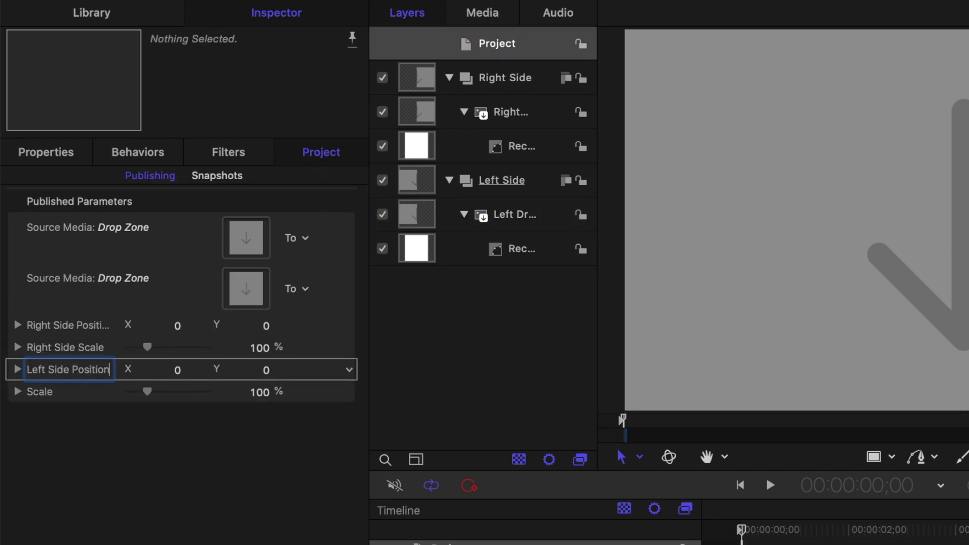
double_click(40, 392)
text(Left Side Scale)
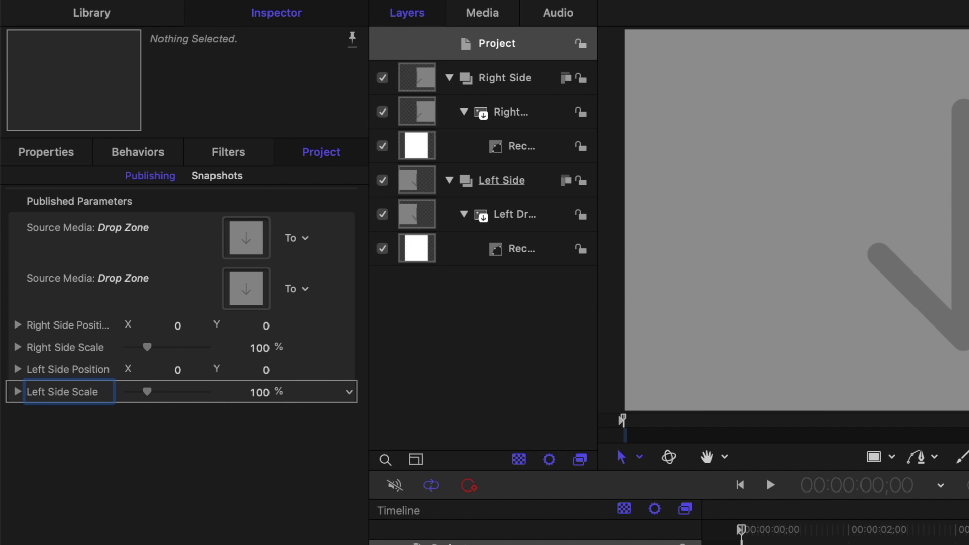
key(Return)
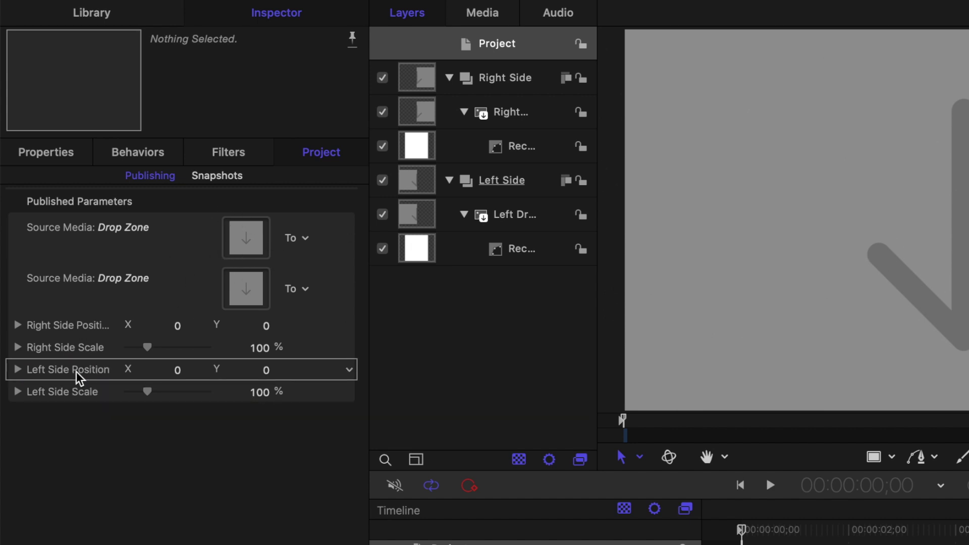
drag(79, 374, 84, 282)
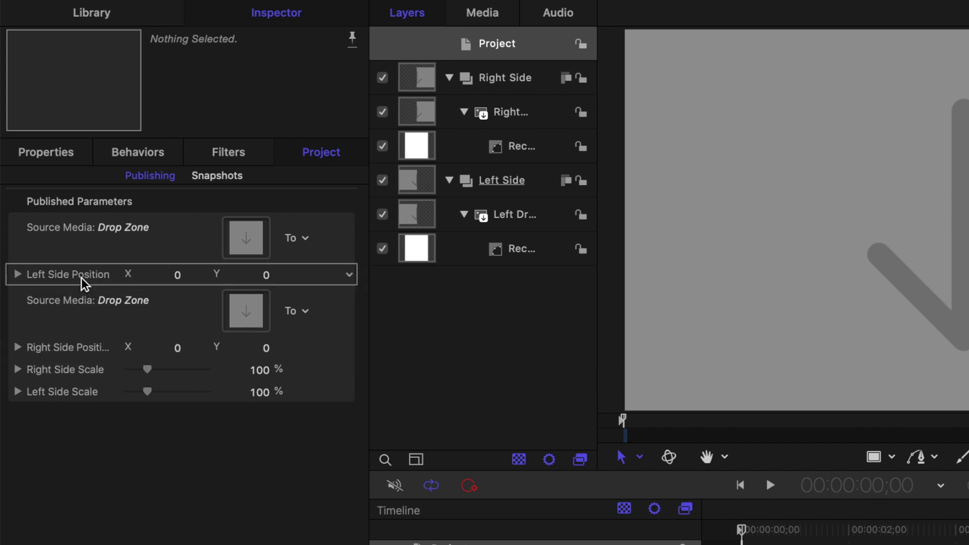
drag(71, 393, 76, 302)
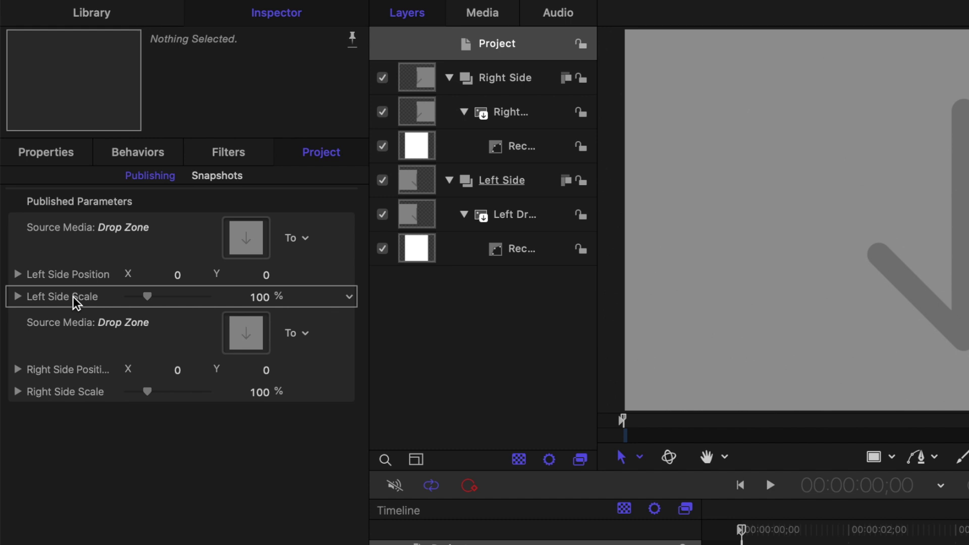
- Add a new empty group layer named 'Border/Di'
right_click(430, 352)
click(453, 357)
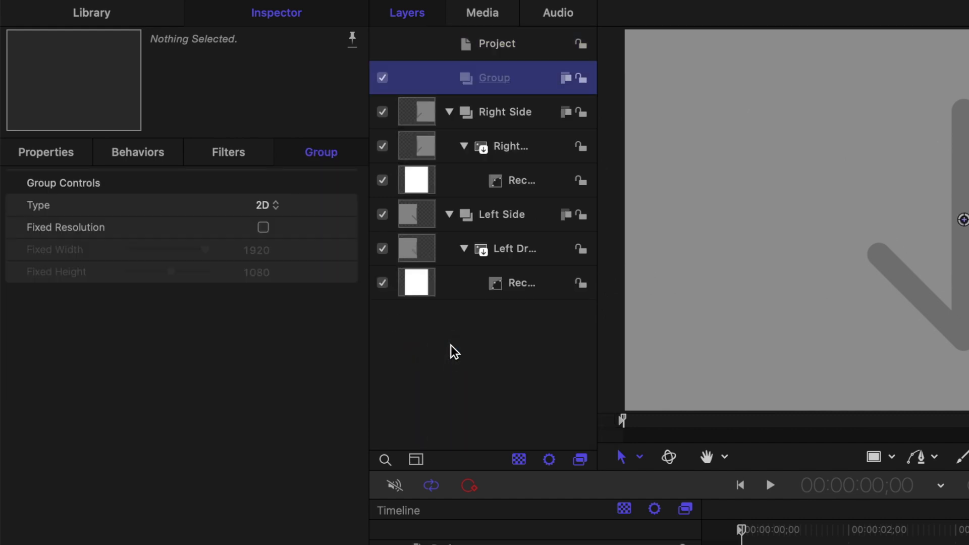
double_click(493, 82)
text(Border/Di)
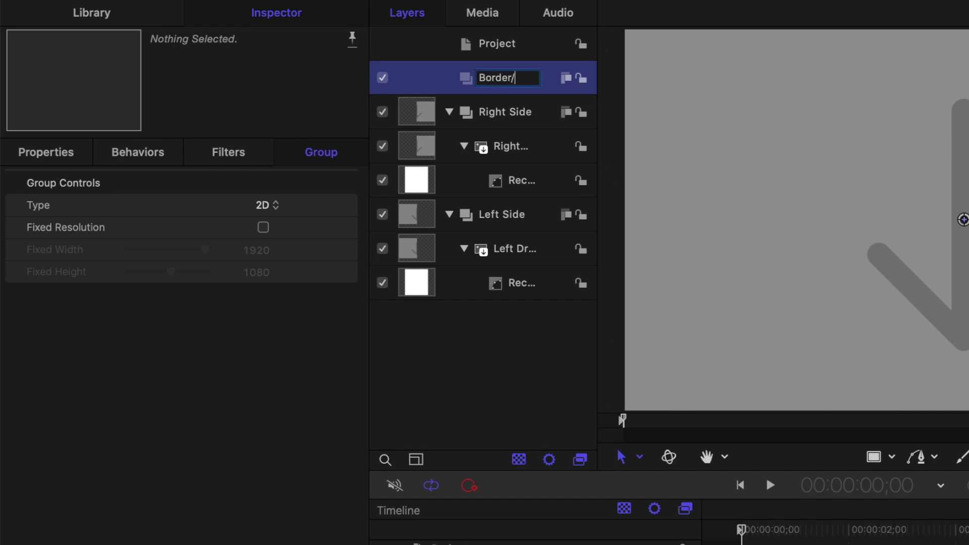
key(Return)
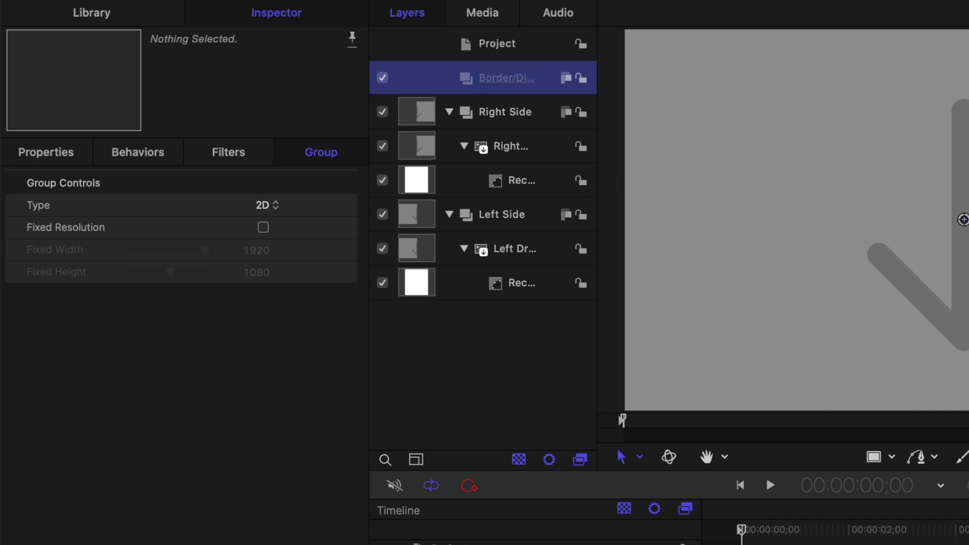
key(super+3)
- Draw a white rectangle in the Border/Divider group and set its position to X 0, Y 0
click(537, 457)
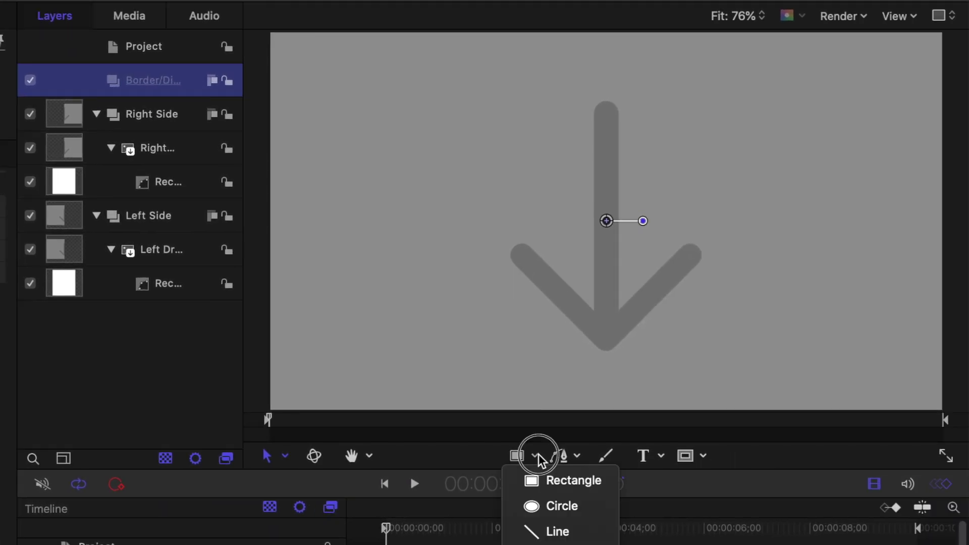
click(541, 482)
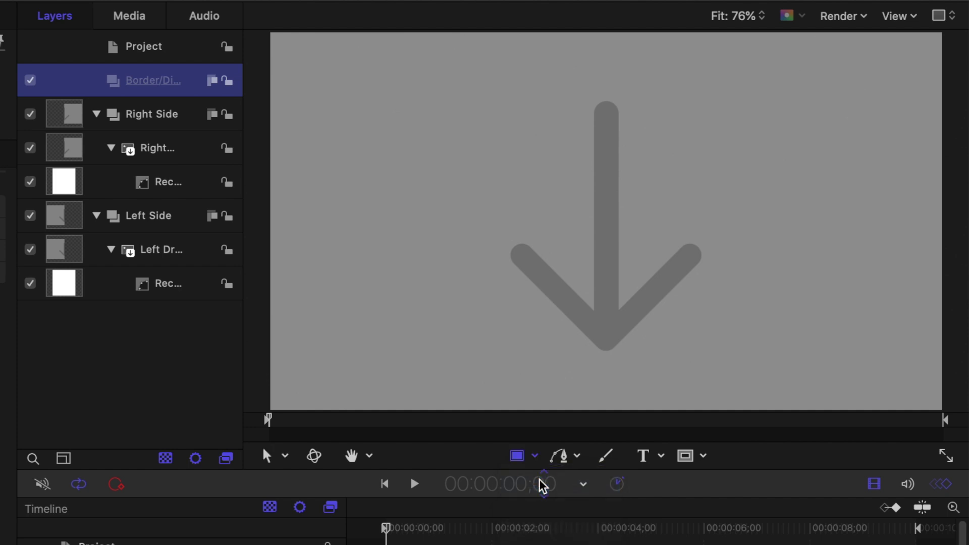
drag(521, 207, 704, 308)
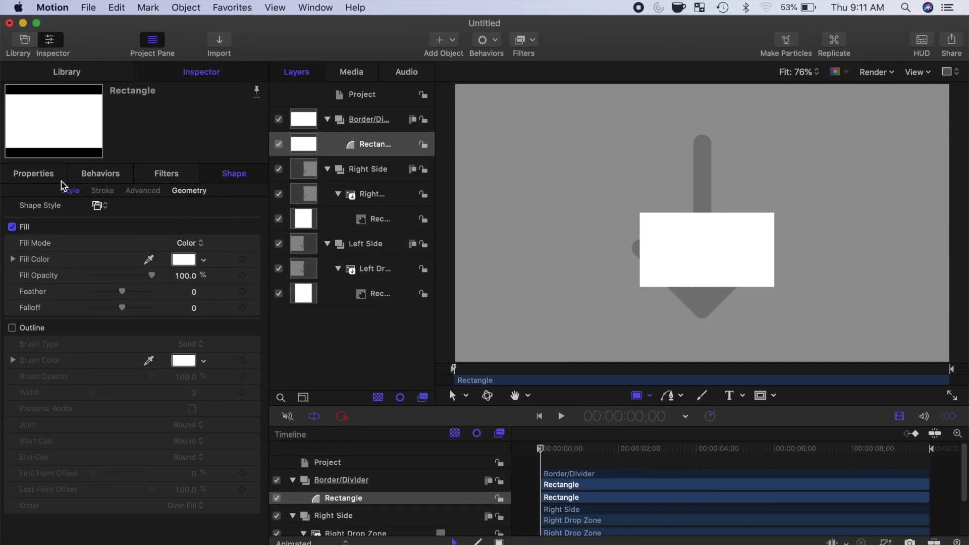
click(38, 178)
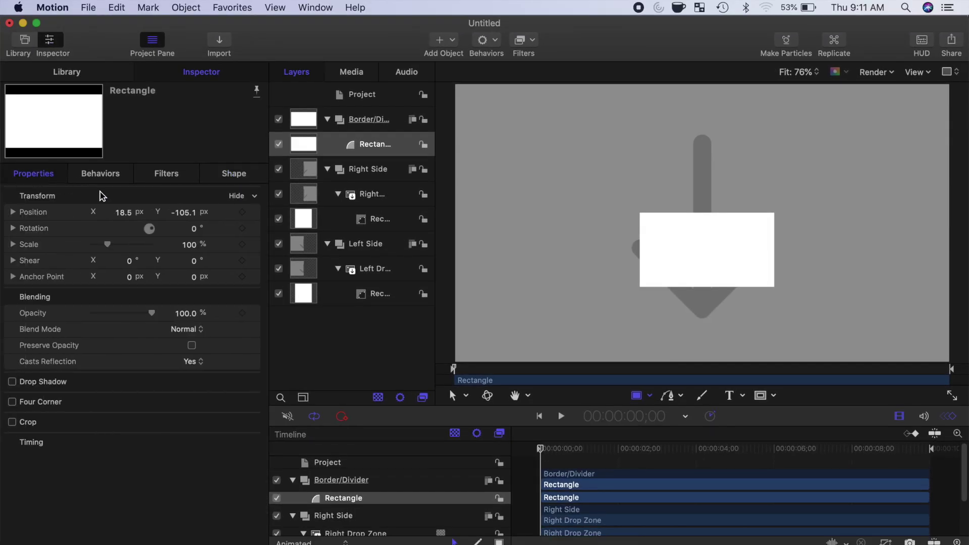
click(124, 214)
text(0)
click(187, 214)
text(0)
key(Return)
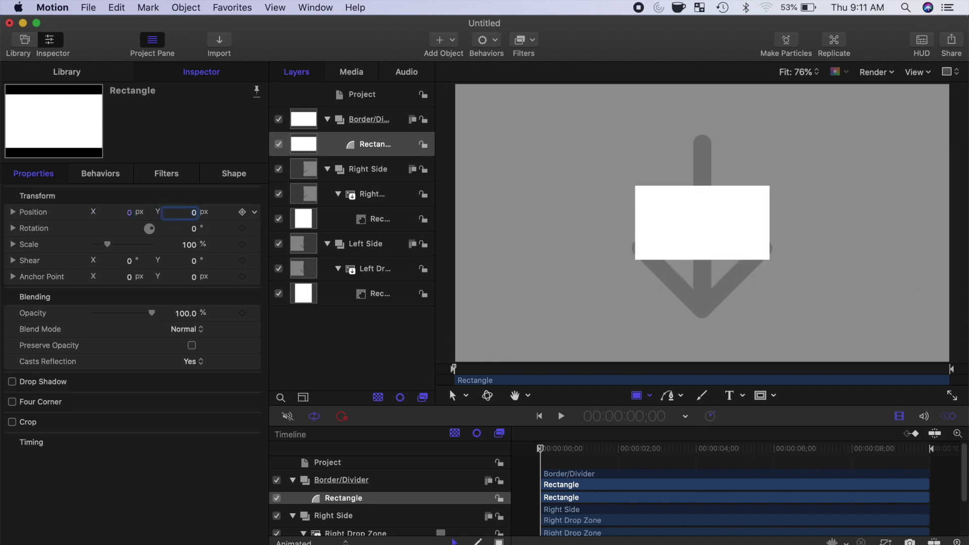
- Convert the rectangle's geometry to editable control points
click(236, 175)
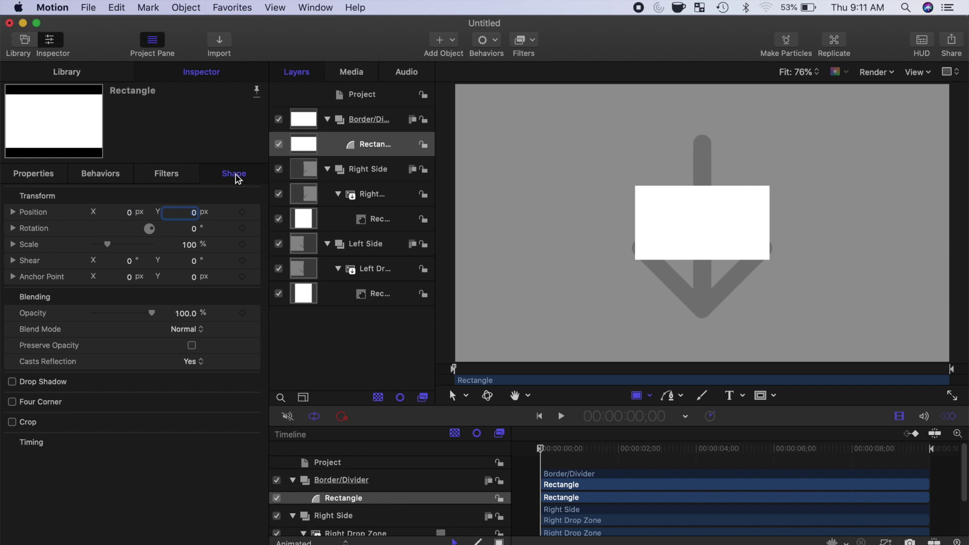
click(194, 193)
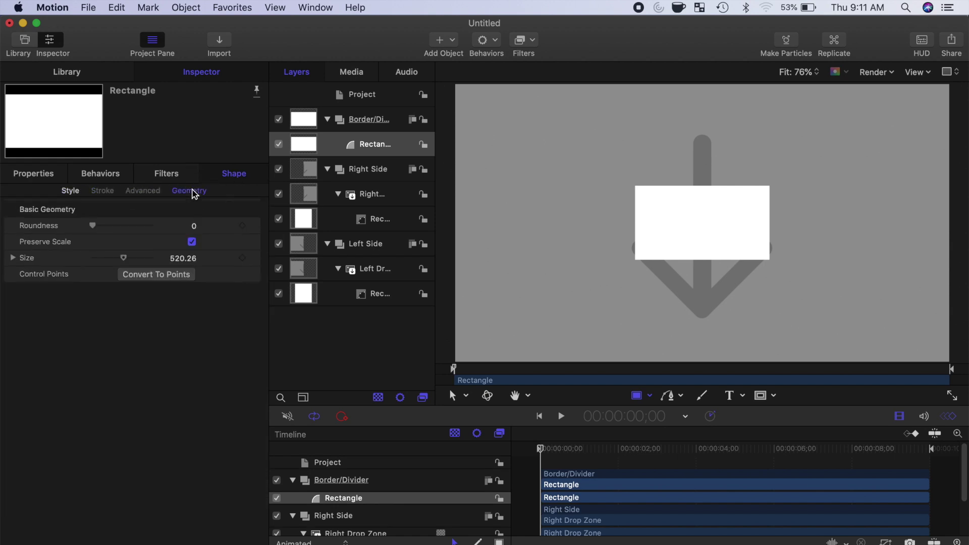
click(159, 278)
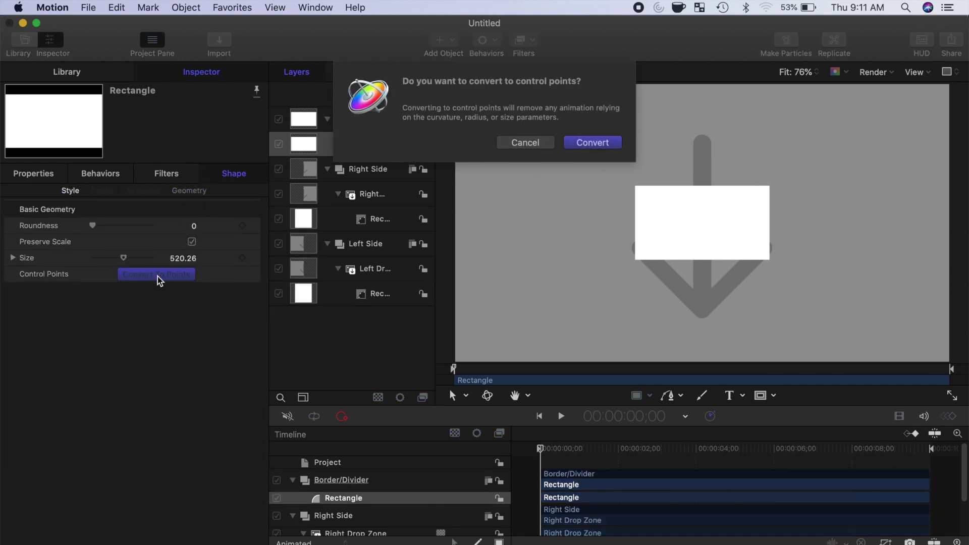
click(601, 146)
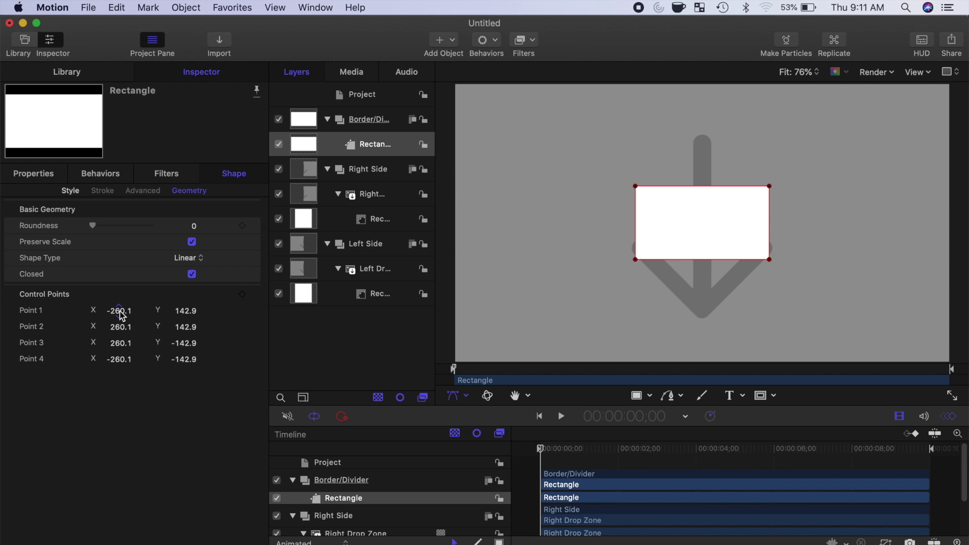
- Set Point 1 to (-960, 540) and Point 2 to (960, 540)
click(122, 313)
text(-960)
key(Return)
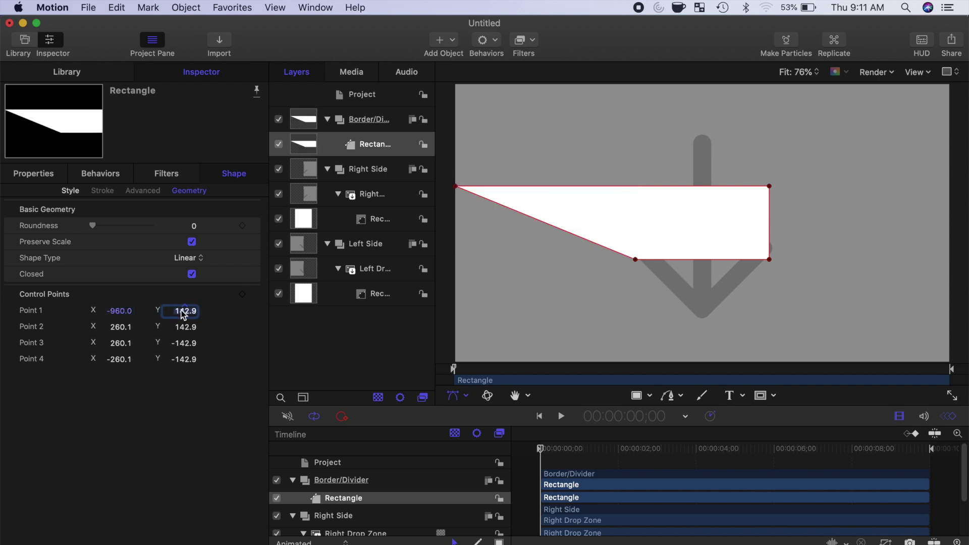
click(184, 313)
text(540)
key(Return)
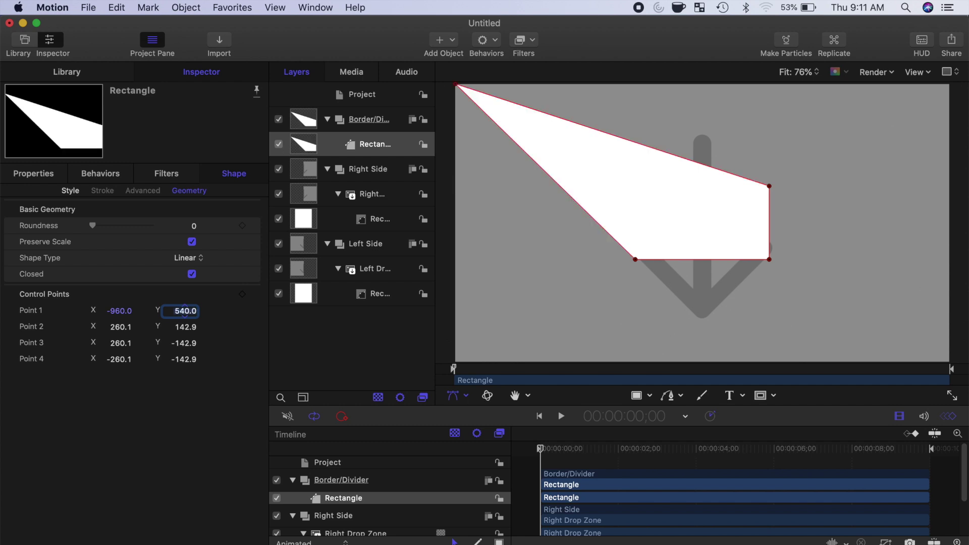
click(119, 328)
text(960)
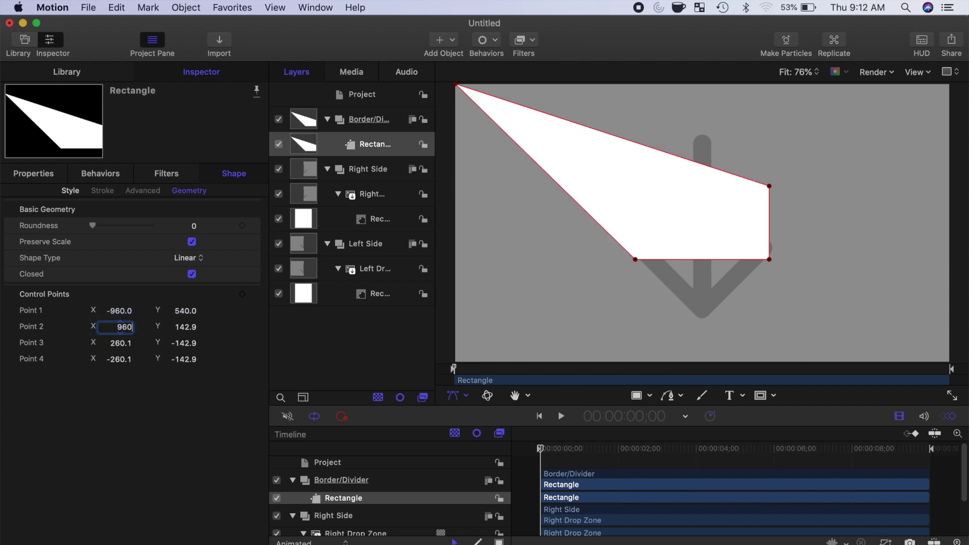
click(182, 328)
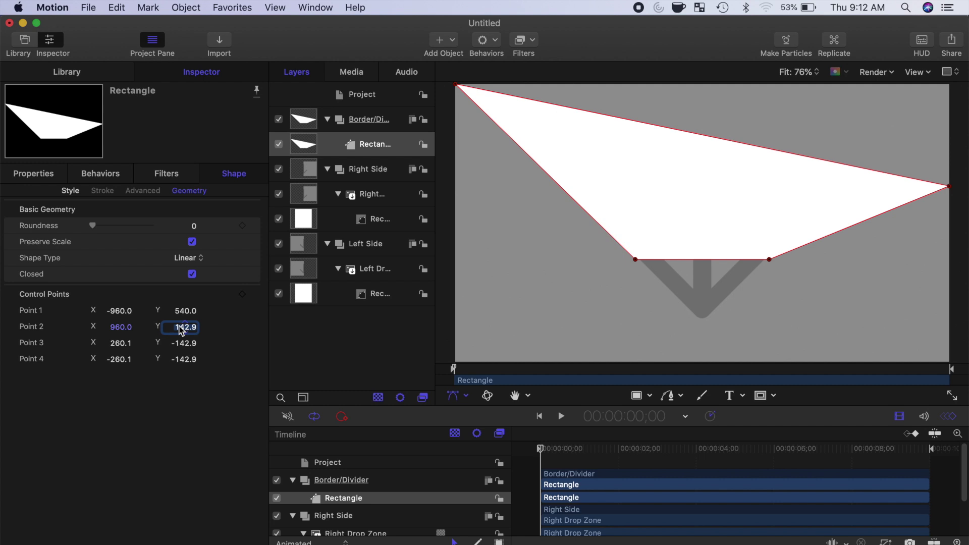
text(540)
key(Return)
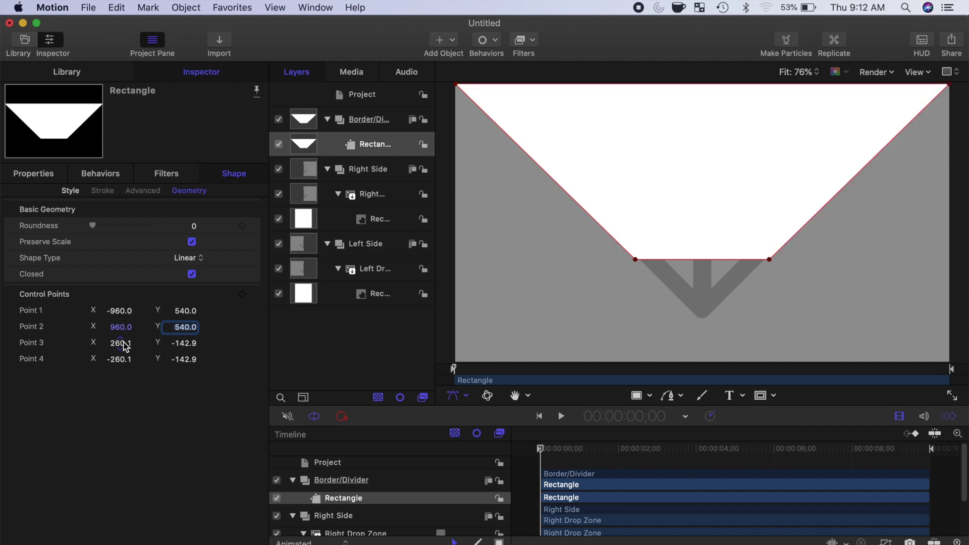
- Set Point 3 to (960, -540) and Point 4 to (-960, -540)
click(121, 344)
text(96)
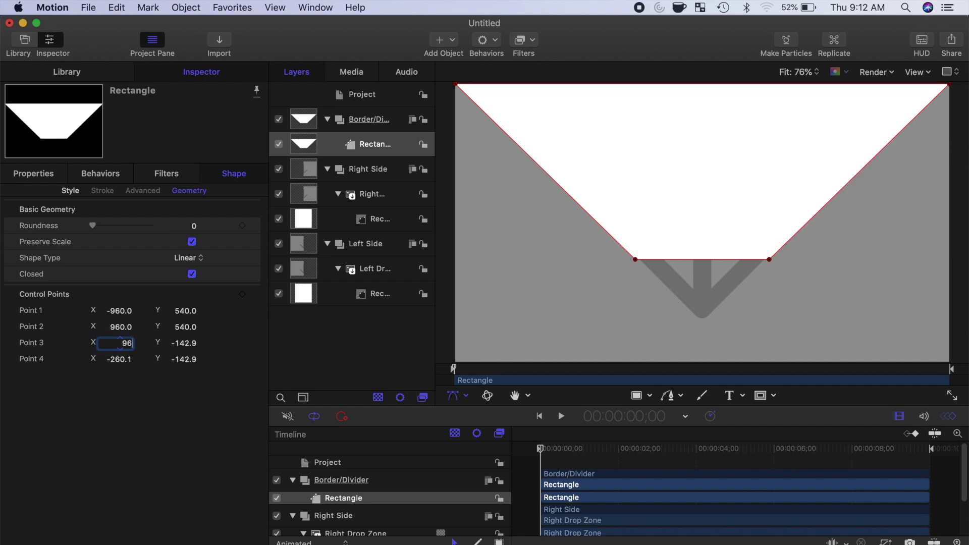
text(0)
click(184, 344)
text(-)
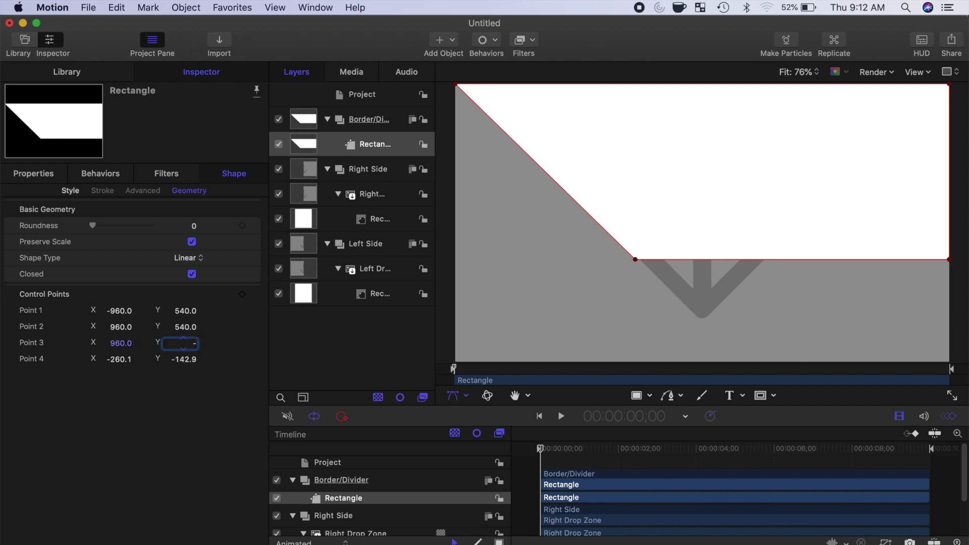
text(540)
click(121, 359)
text(-960)
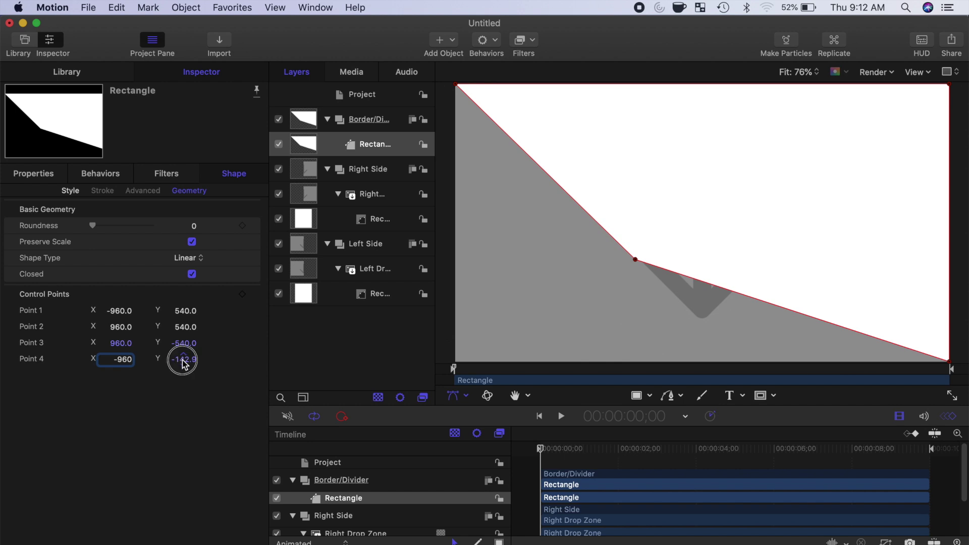
click(184, 359)
text(-540)
key(Return)
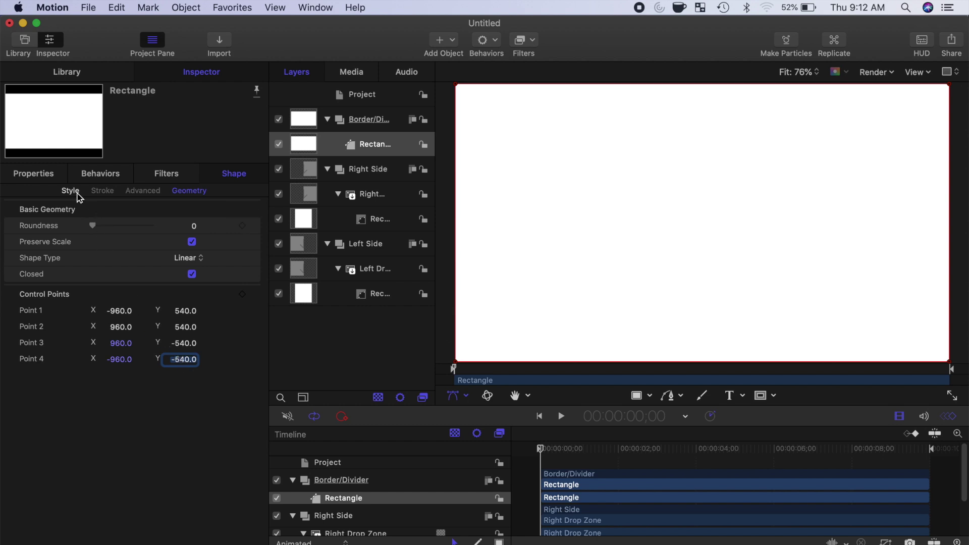
- Turn off the rectangle's fill and give it a white outline of width 40
click(71, 191)
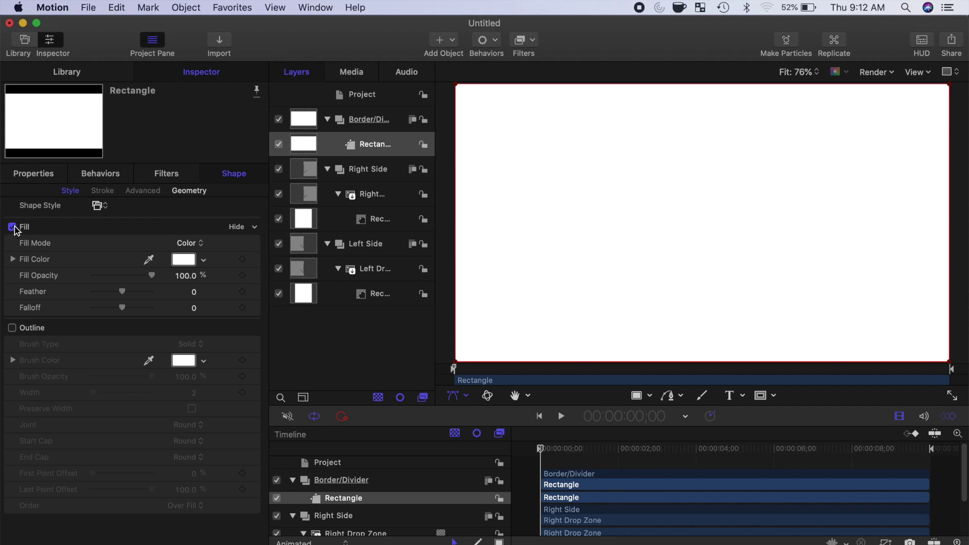
click(12, 227)
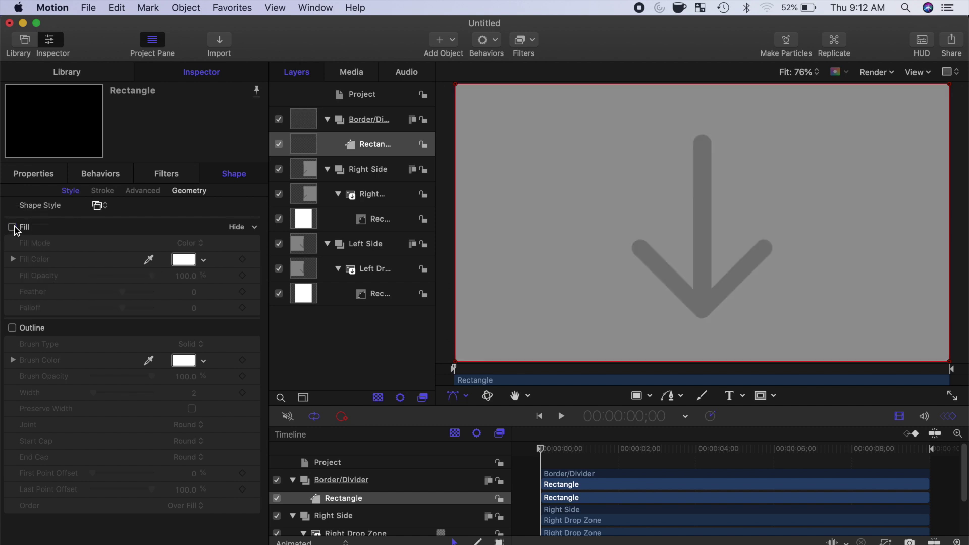
click(12, 327)
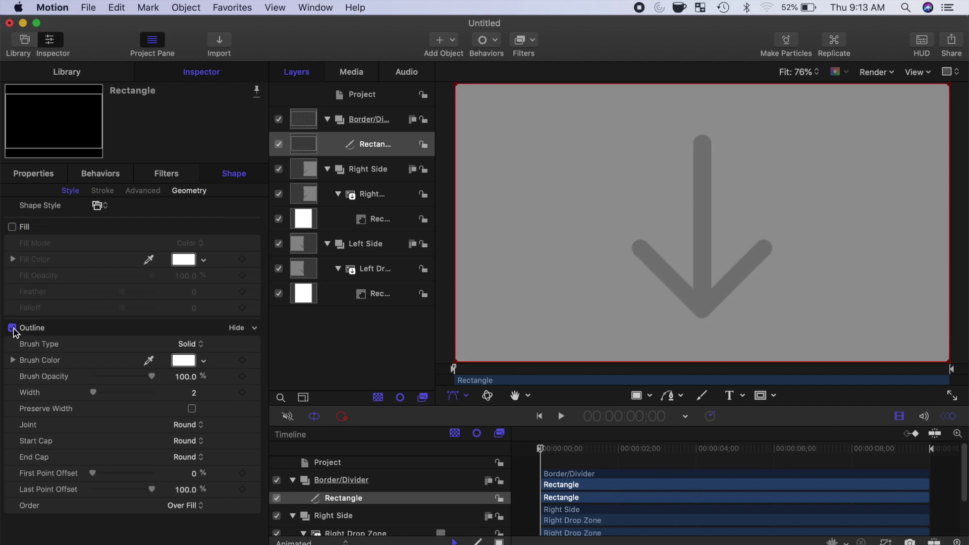
click(194, 393)
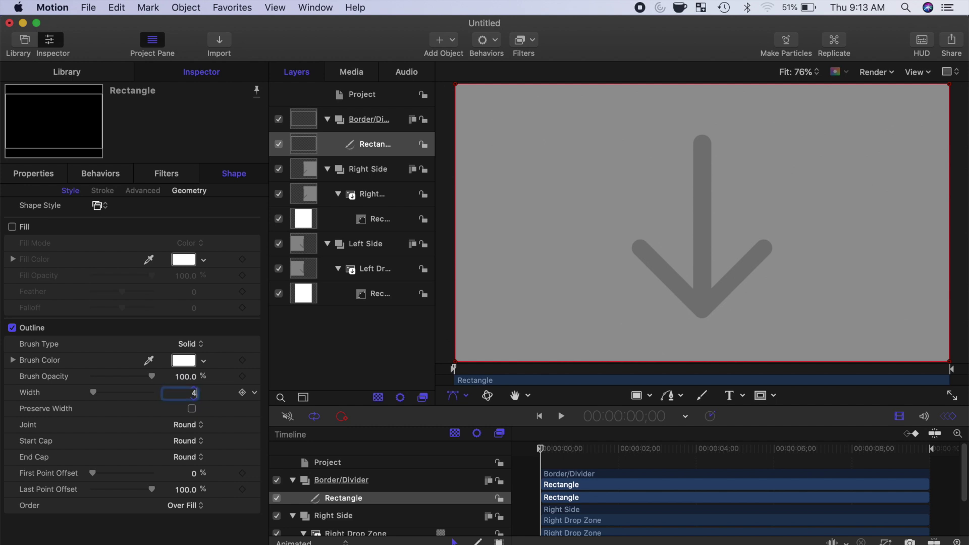
text(40)
key(Return)
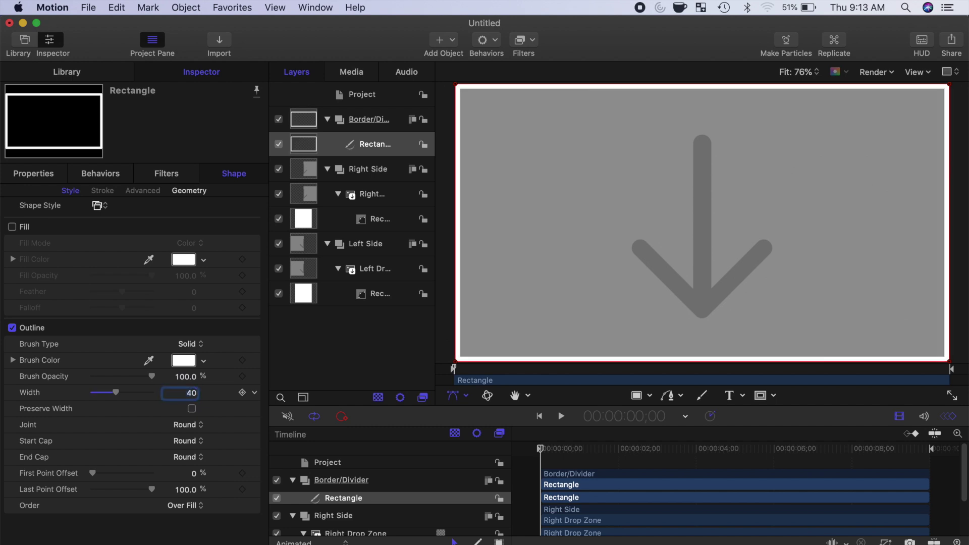
- Draw a line in the frame with square start and end caps and width 20
click(650, 398)
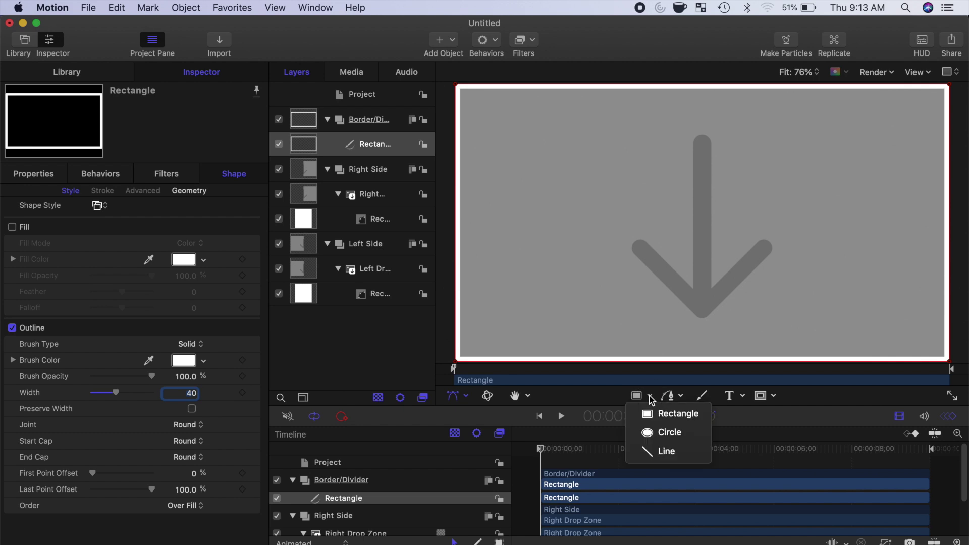
click(662, 452)
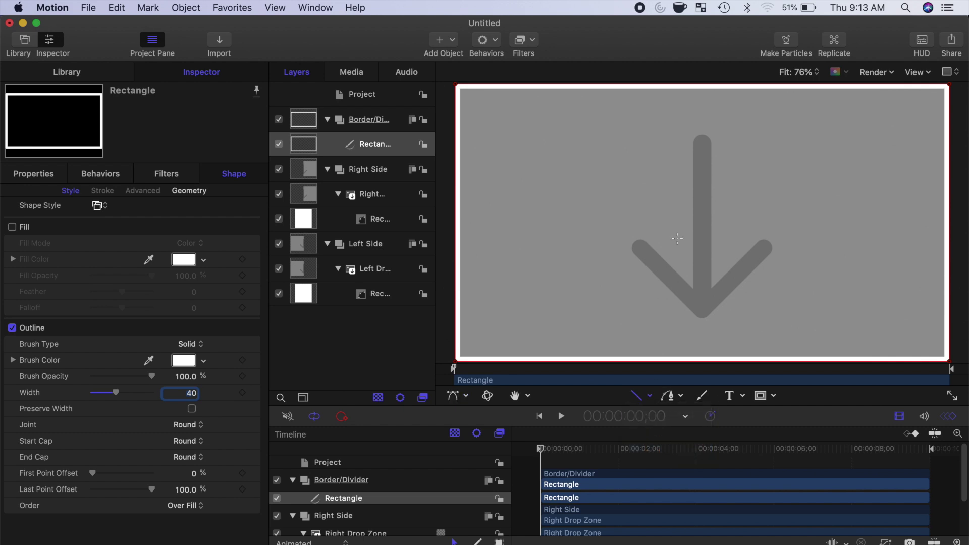
drag(672, 193, 691, 309)
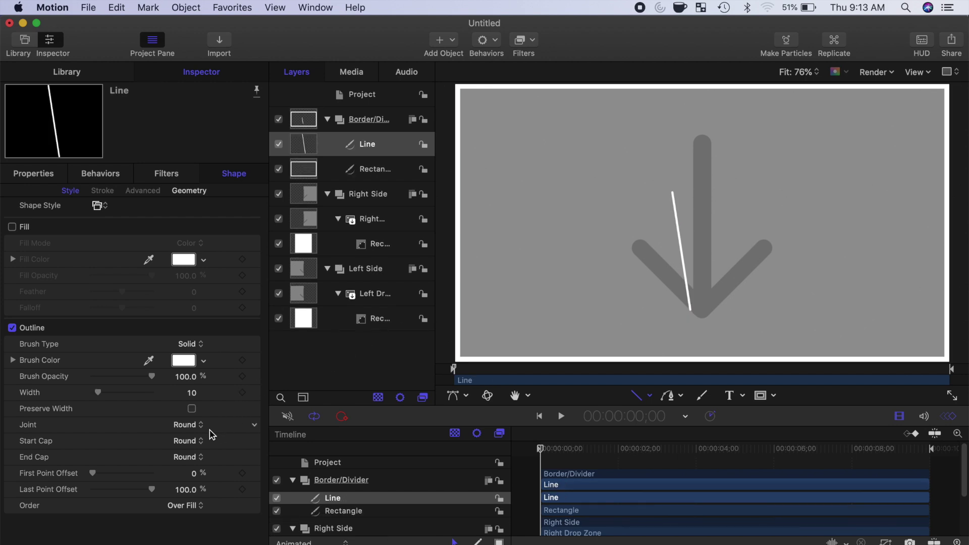
click(204, 447)
click(188, 431)
click(201, 457)
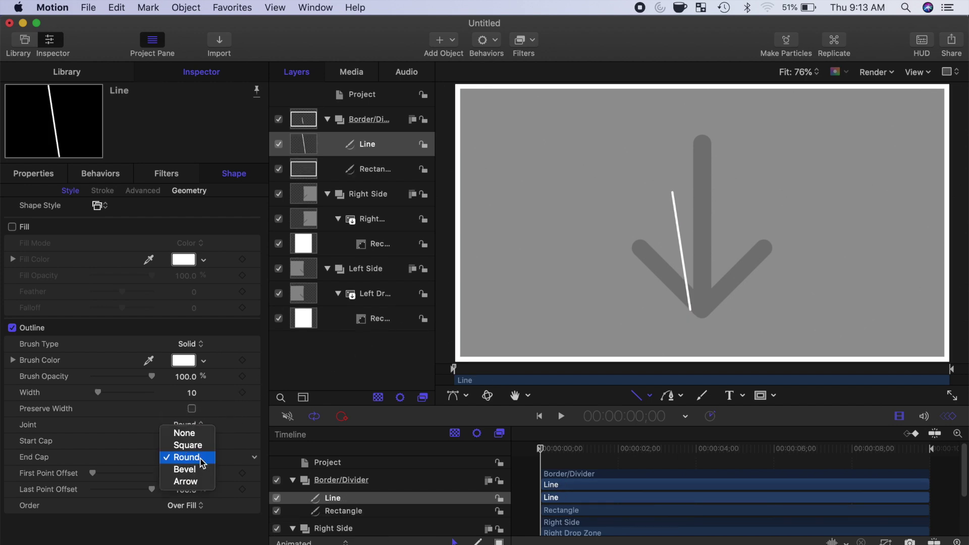
click(188, 445)
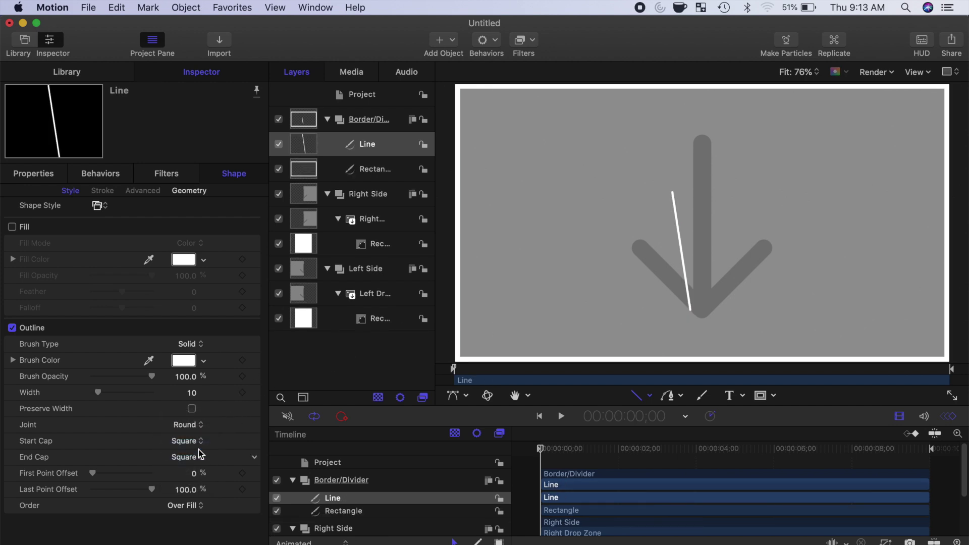
click(193, 393)
key(Return)
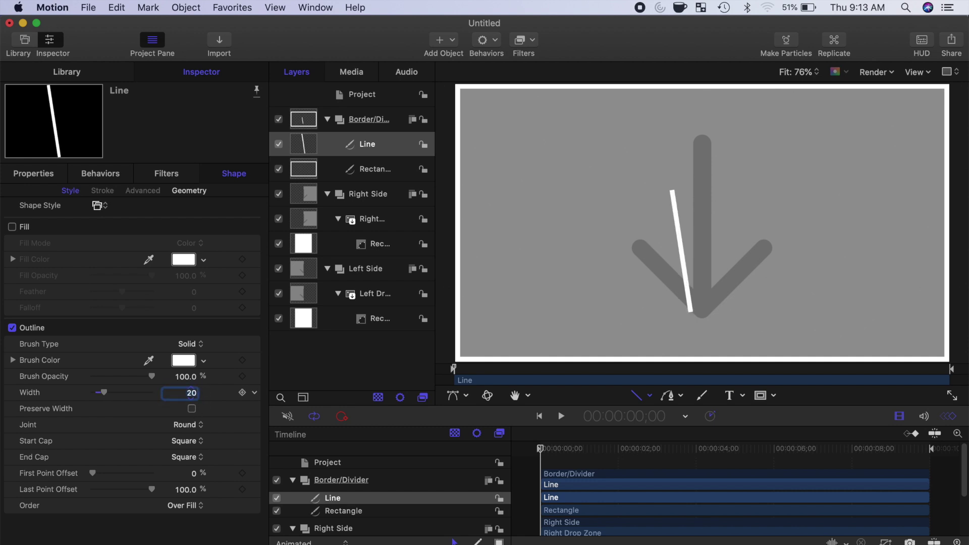
- Set the line's position to X 0, Y 0
click(33, 174)
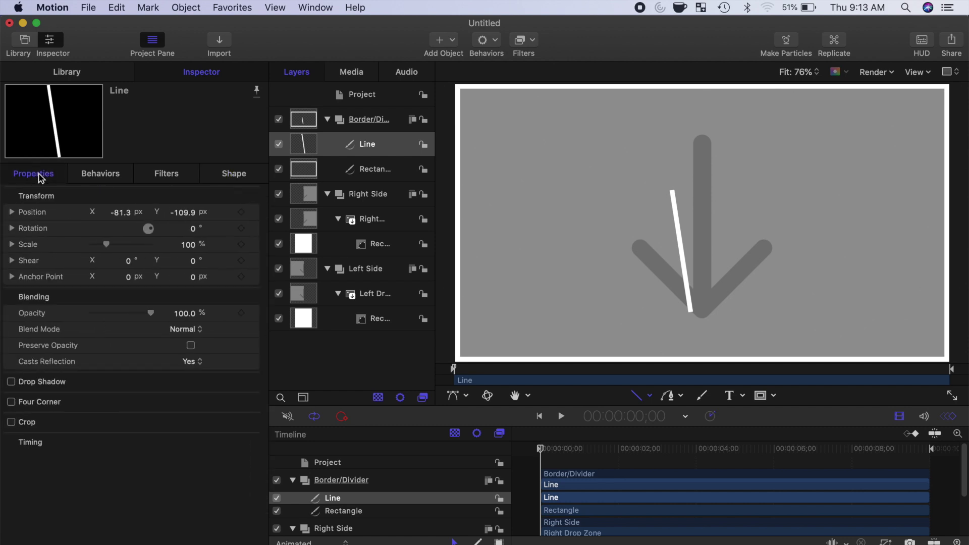
click(121, 213)
text(0)
click(183, 216)
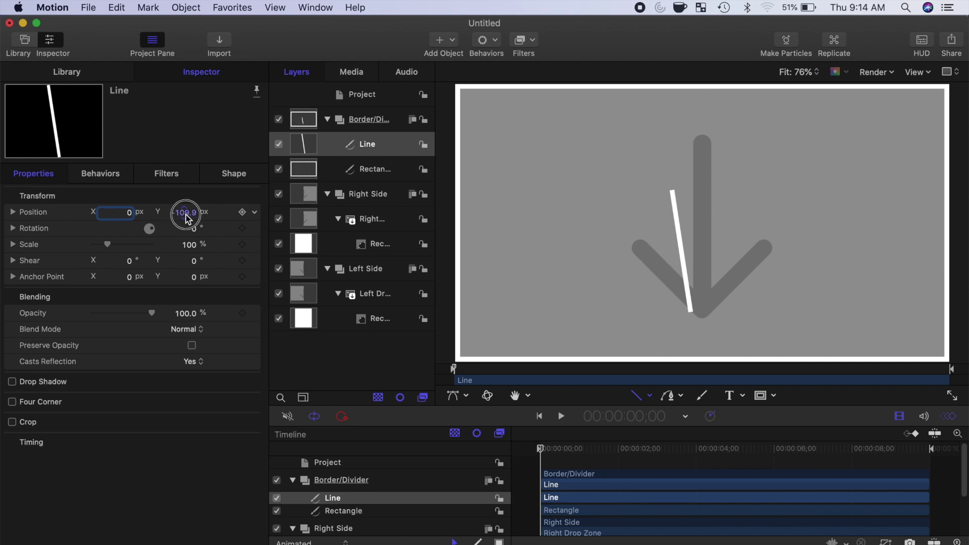
text(0)
key(Return)
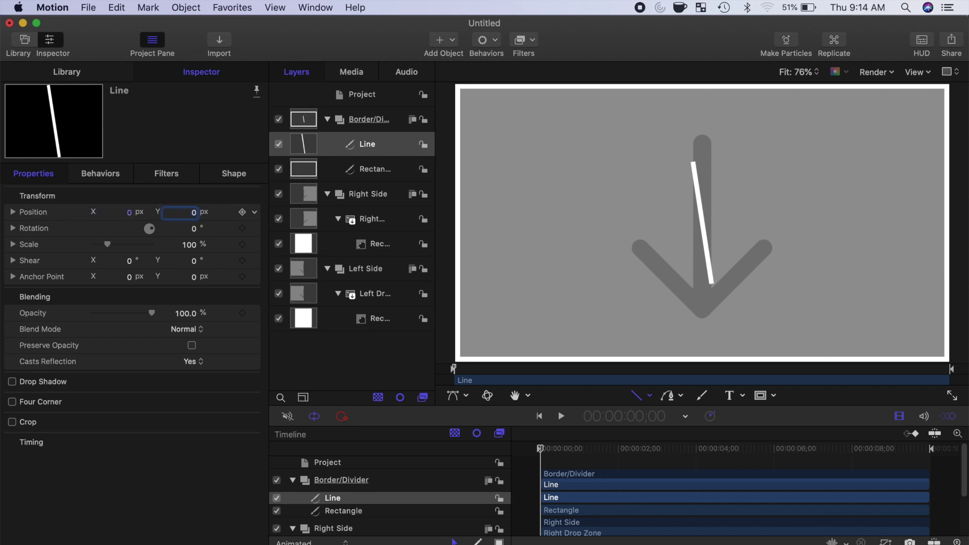
click(233, 174)
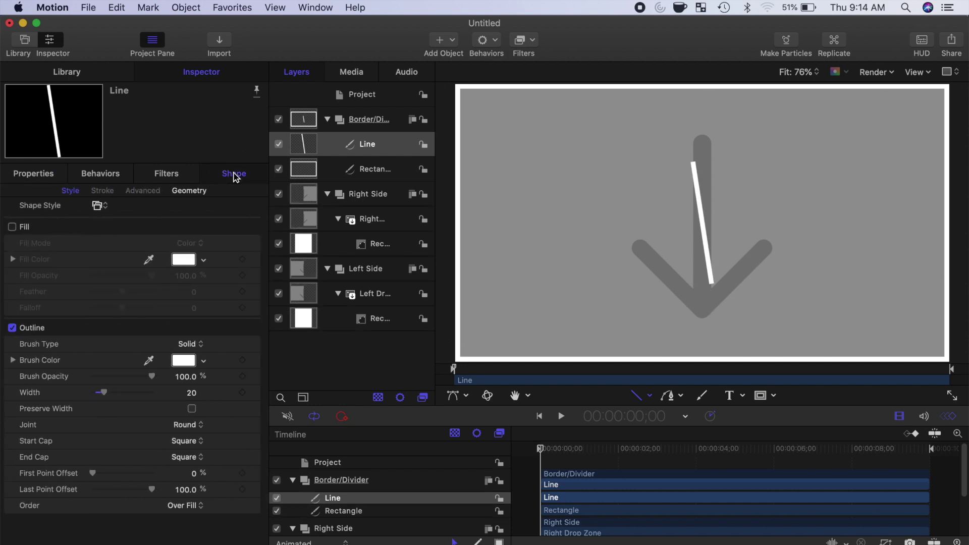
- Set the line's control points to (0, 540) and (0, -540) for a full-height vertical divider
click(194, 192)
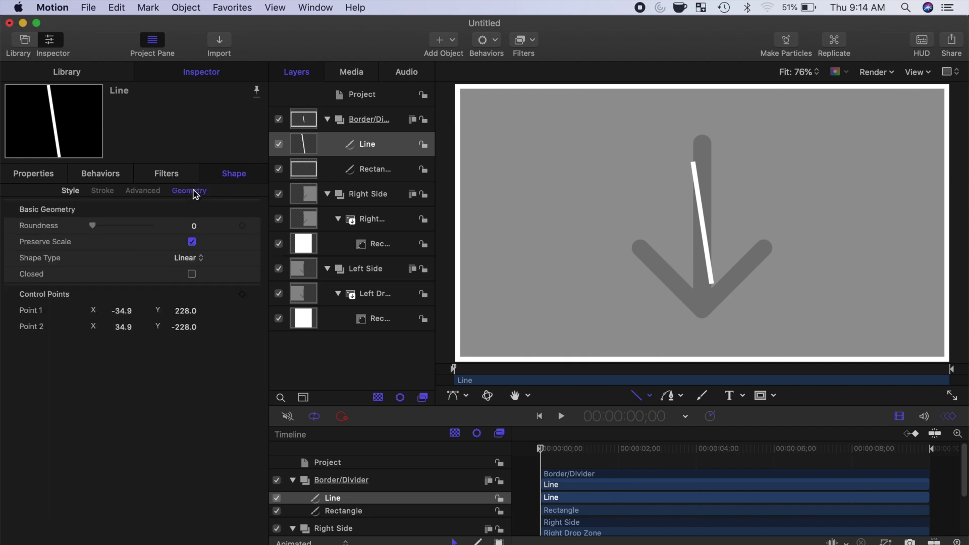
click(122, 311)
text(0)
click(123, 327)
text(0)
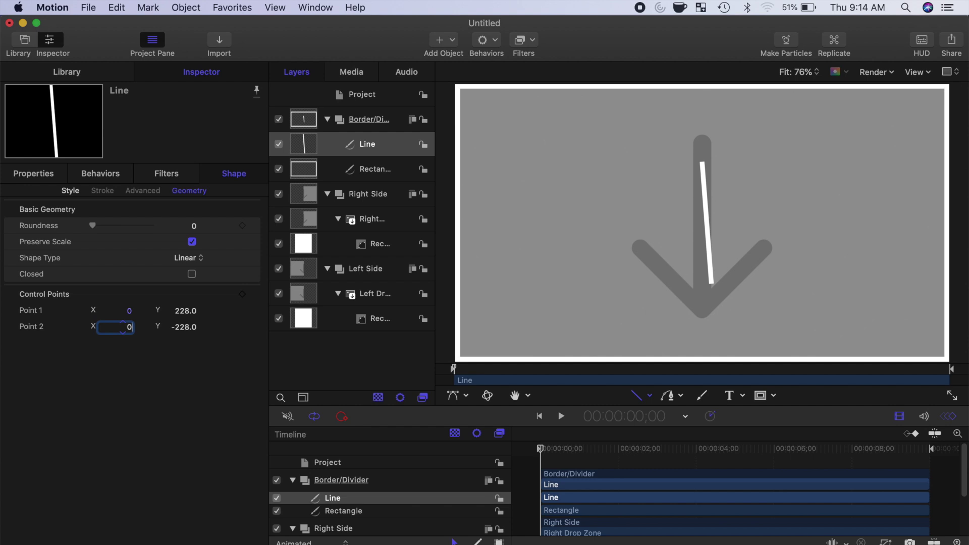
click(185, 312)
text(5)
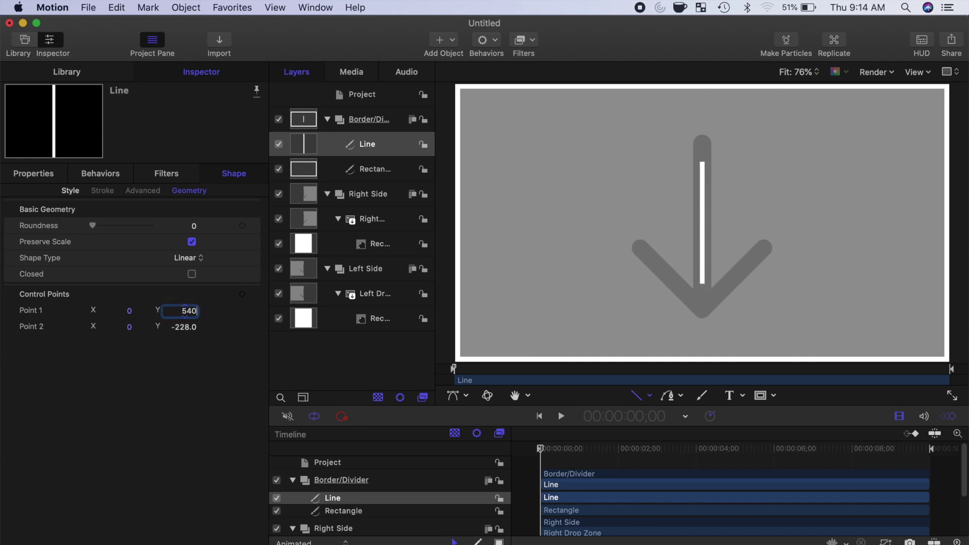
text(40)
click(190, 330)
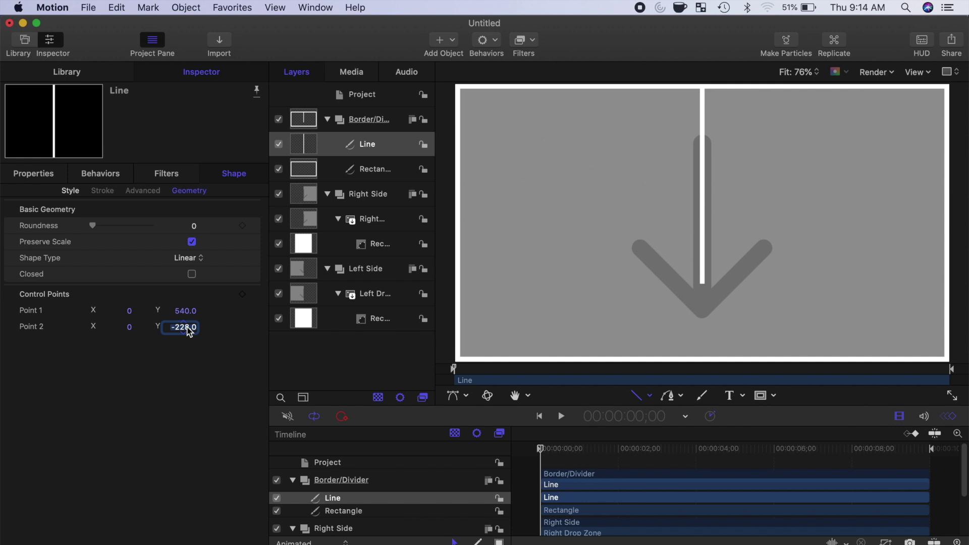
text(-540)
key(Return)
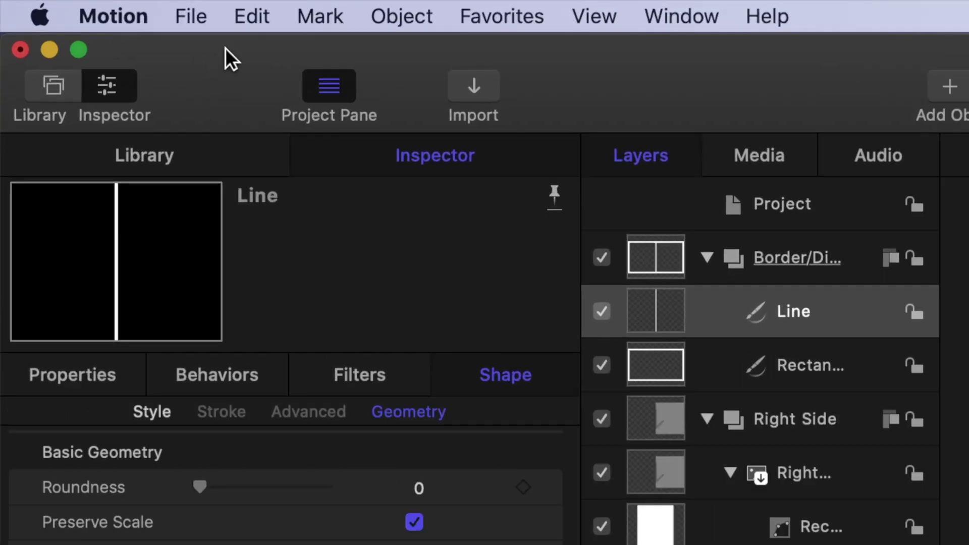
- Publish the generator as '2UP Split Screen' under a newly created 'Split Screens' category
click(90, 9)
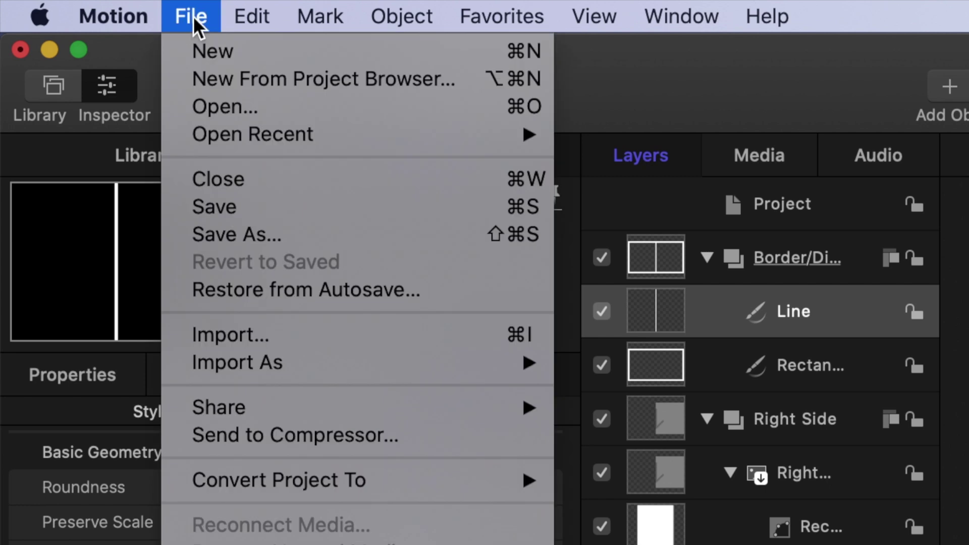
click(245, 233)
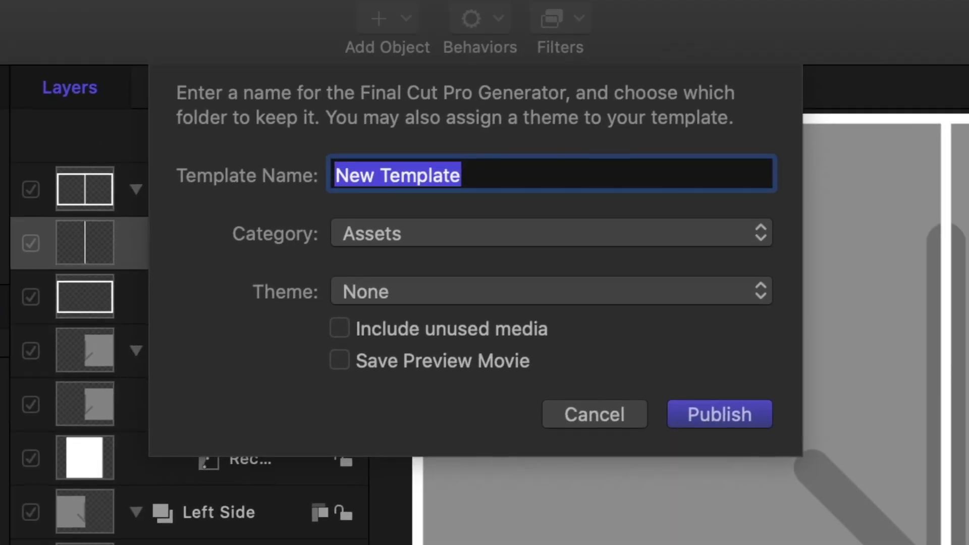
text(2UP S)
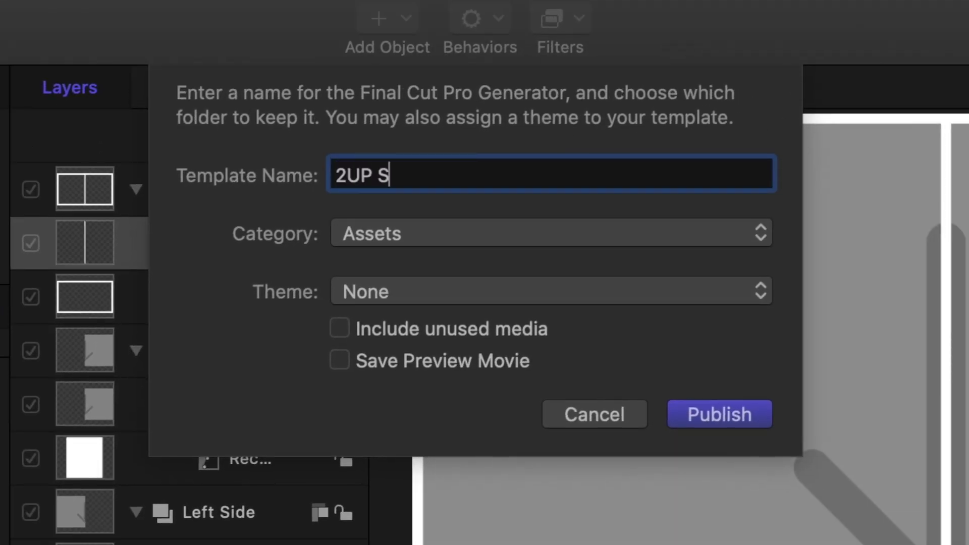
text(plit Screen)
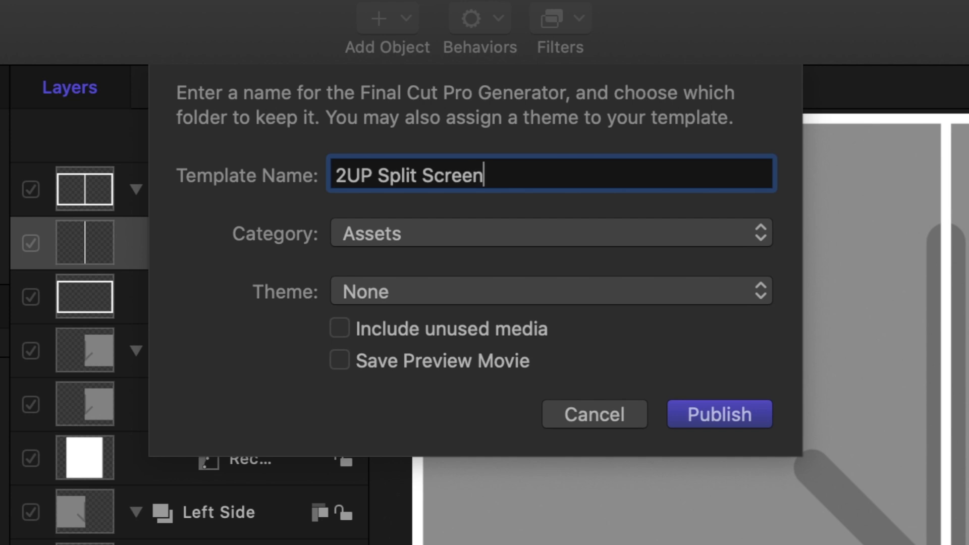
click(761, 235)
click(676, 333)
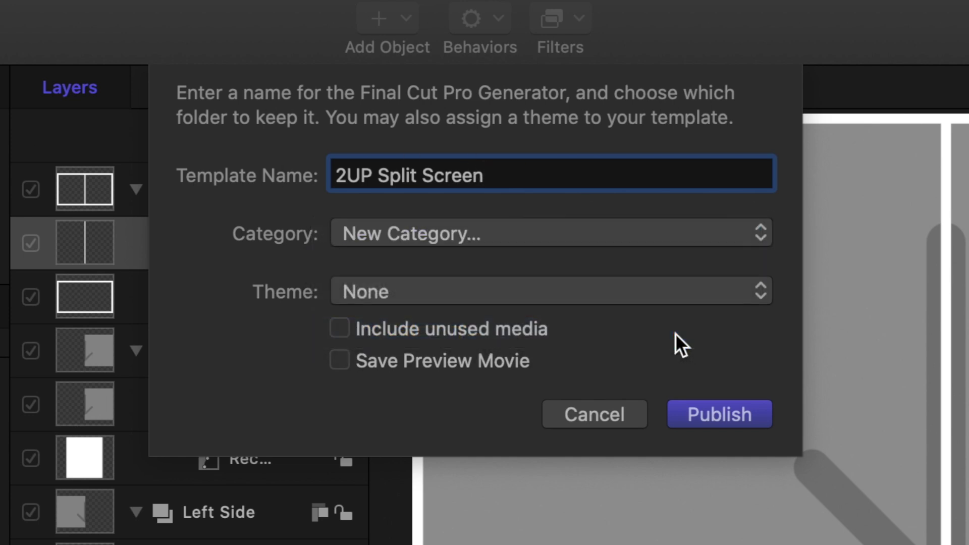
text(Split Screens)
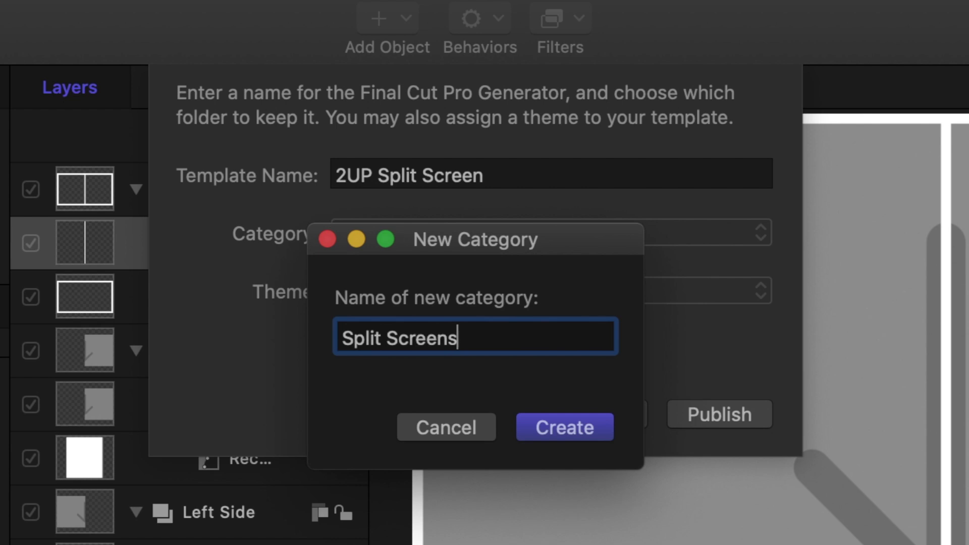
click(587, 423)
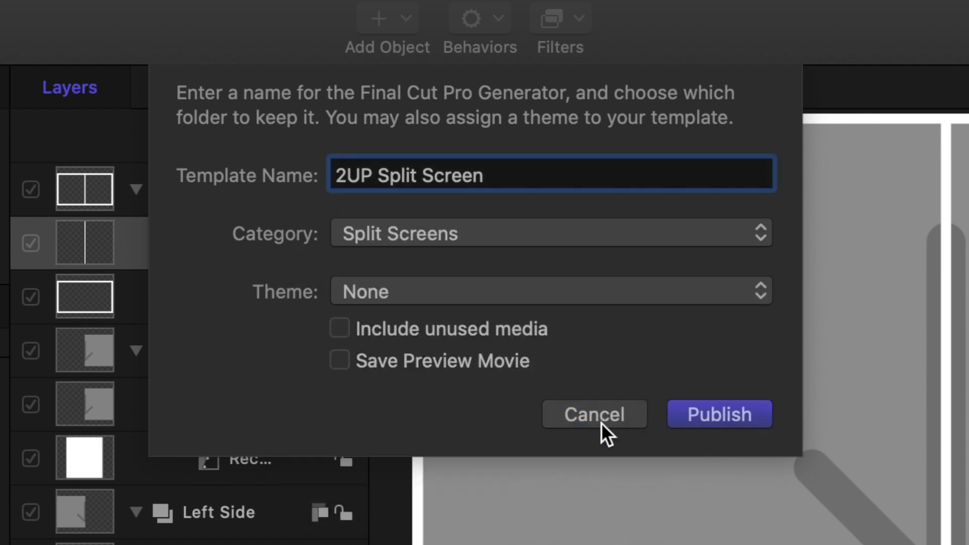
click(713, 411)
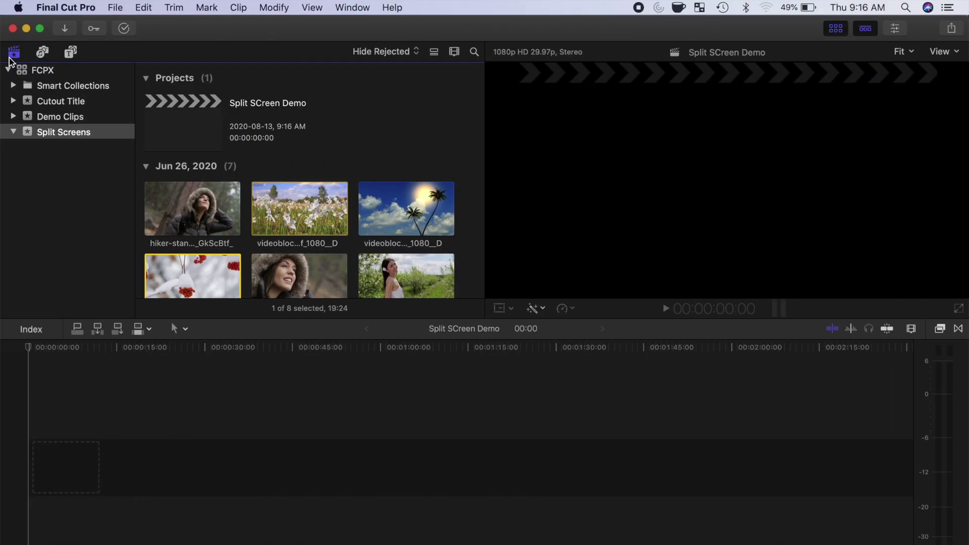
- Drag the 2UP Split Screen generator from the Split Screens category to the start of the timeline
click(70, 52)
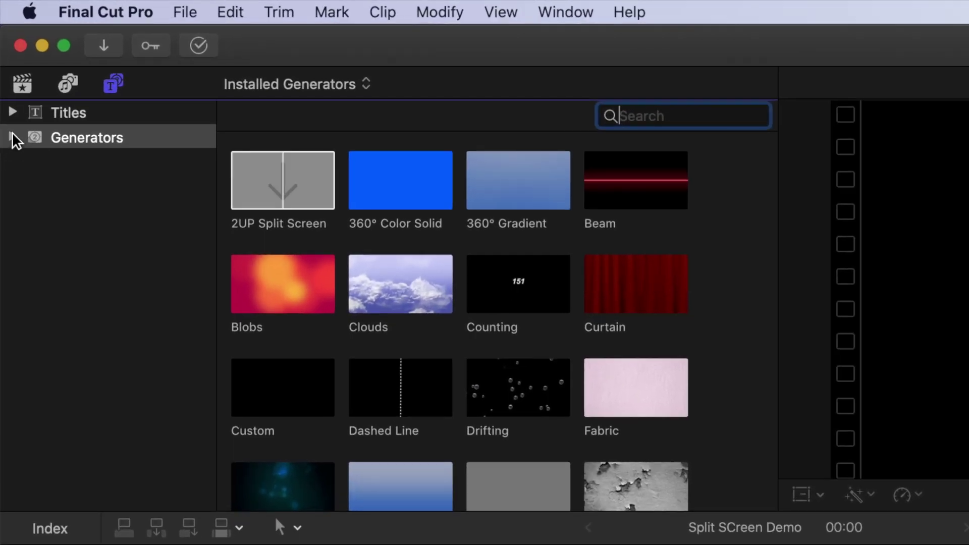
click(13, 137)
click(88, 309)
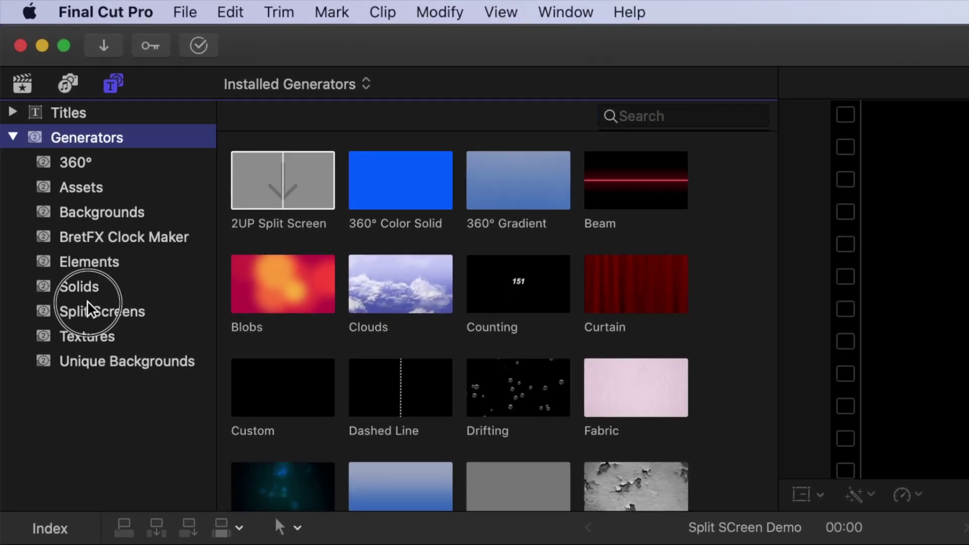
click(287, 191)
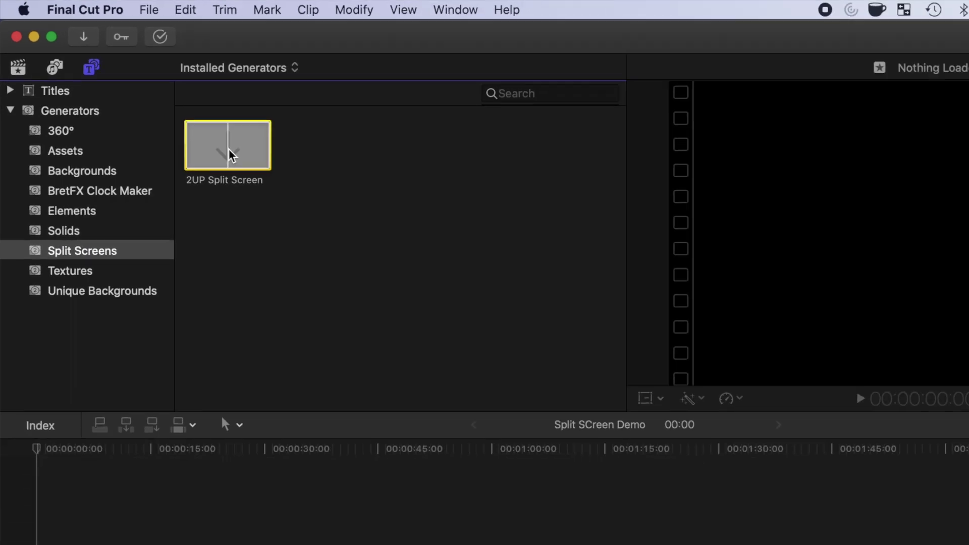
click(286, 193)
drag(178, 123, 33, 475)
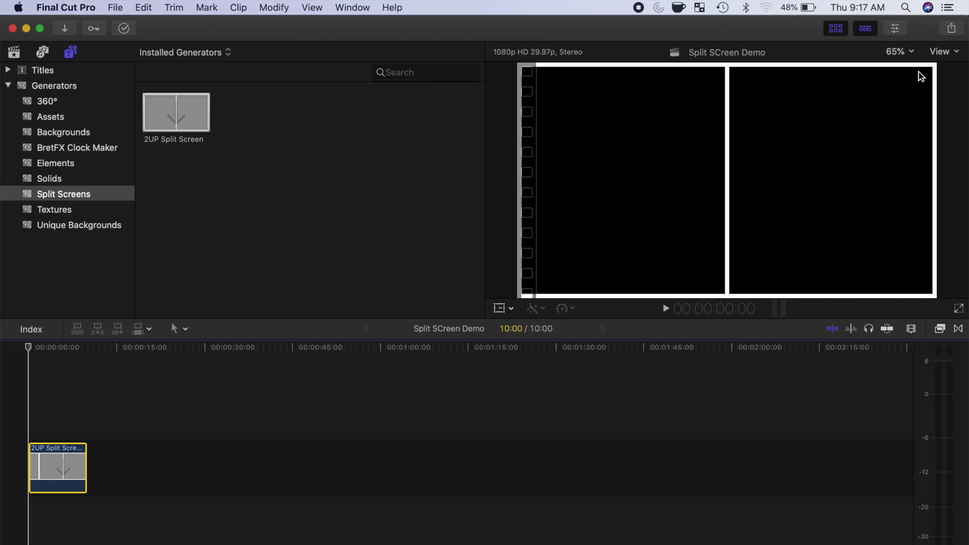
click(899, 30)
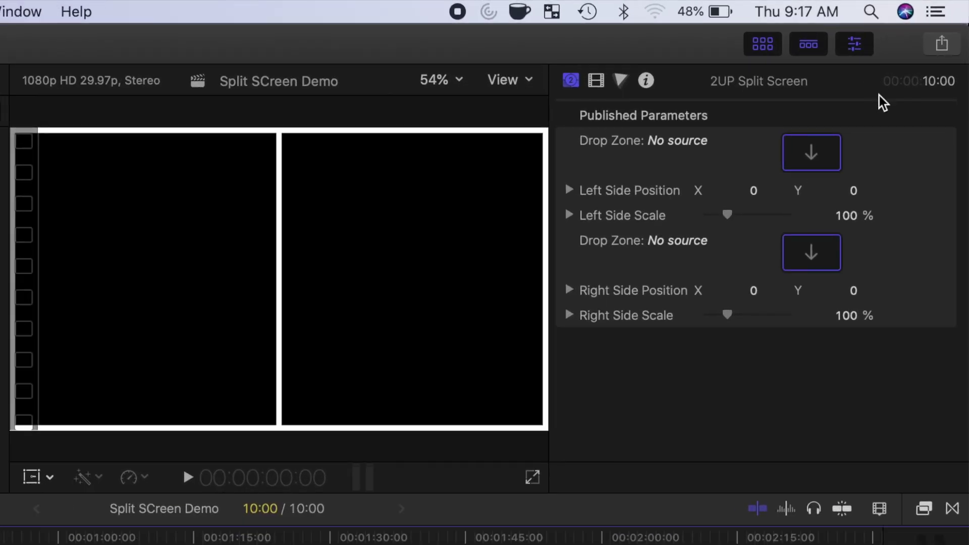
- Load the white flowers clip into the left drop zone and enlarge it to 161%
click(870, 101)
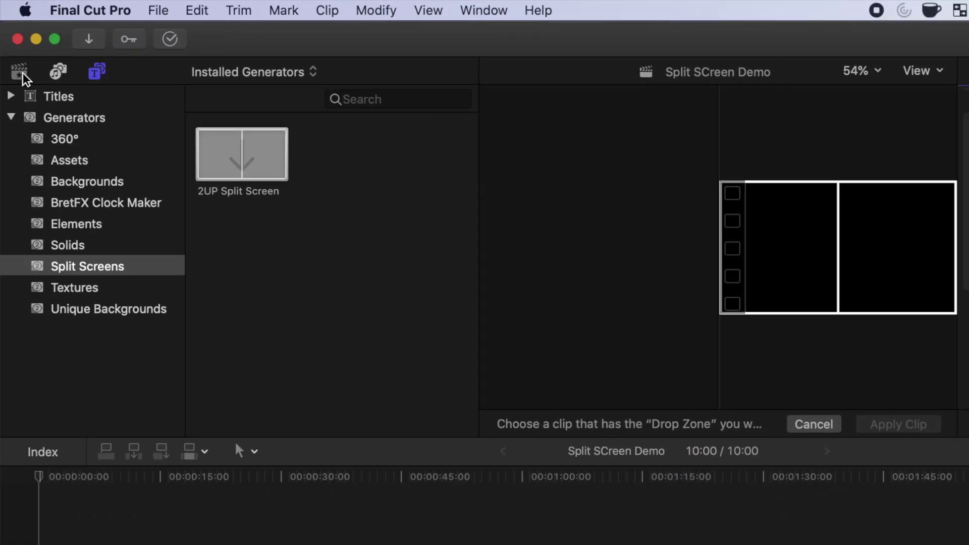
click(20, 72)
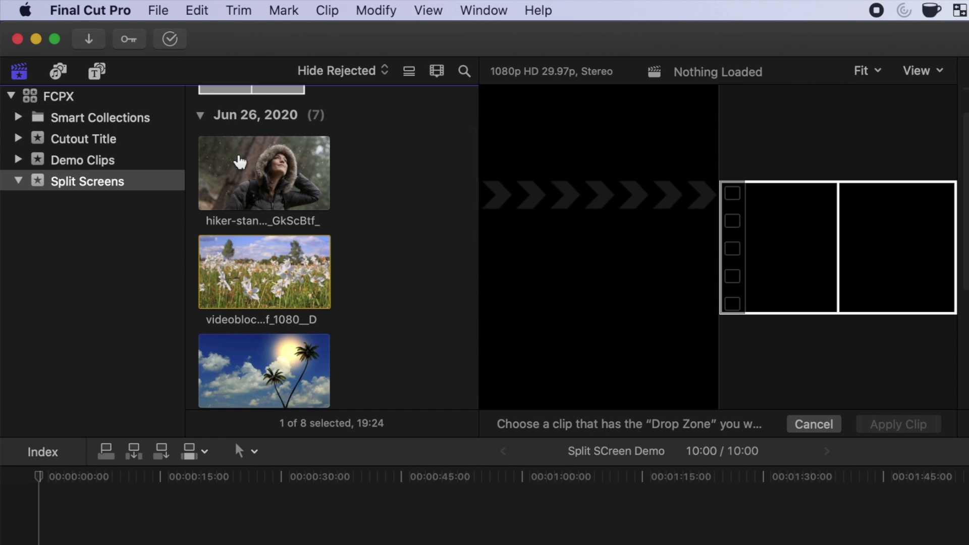
click(251, 271)
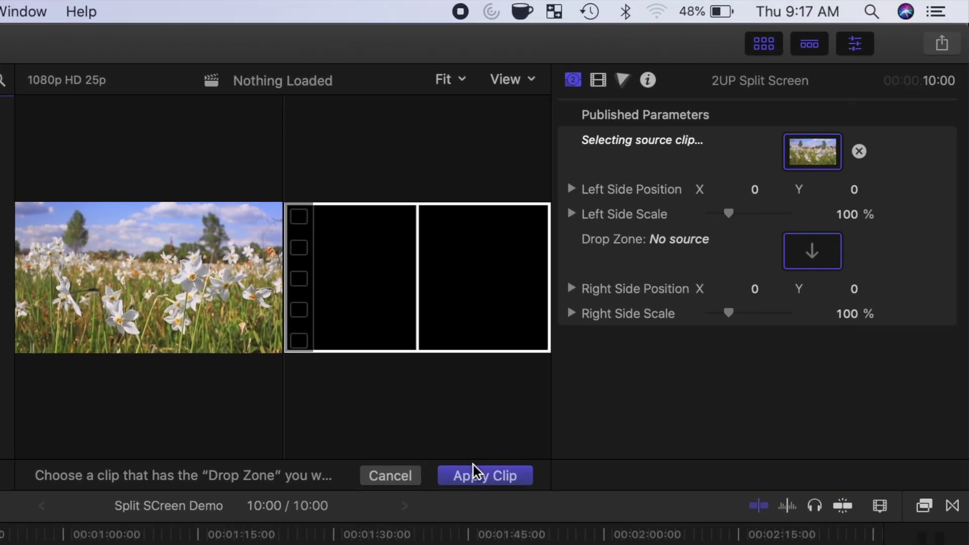
click(473, 472)
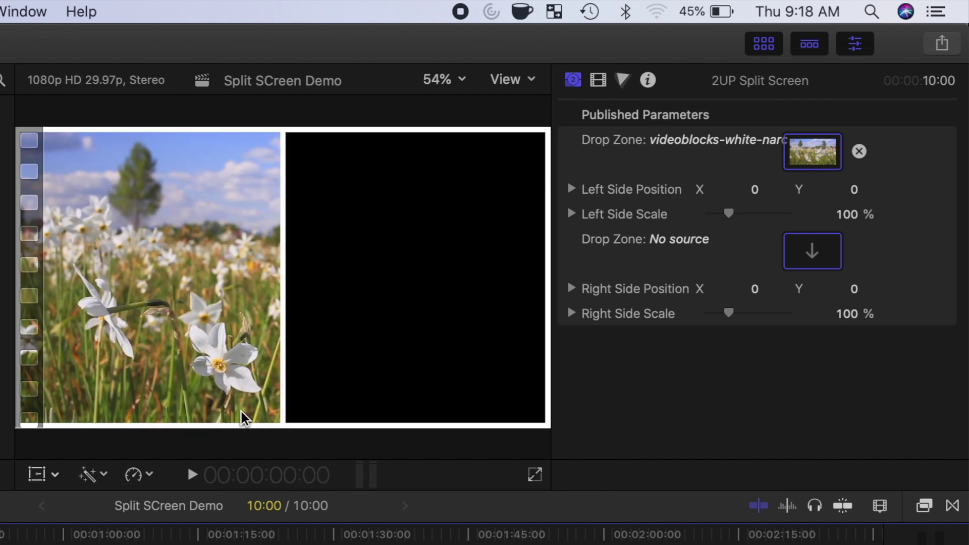
click(735, 211)
drag(730, 212, 762, 182)
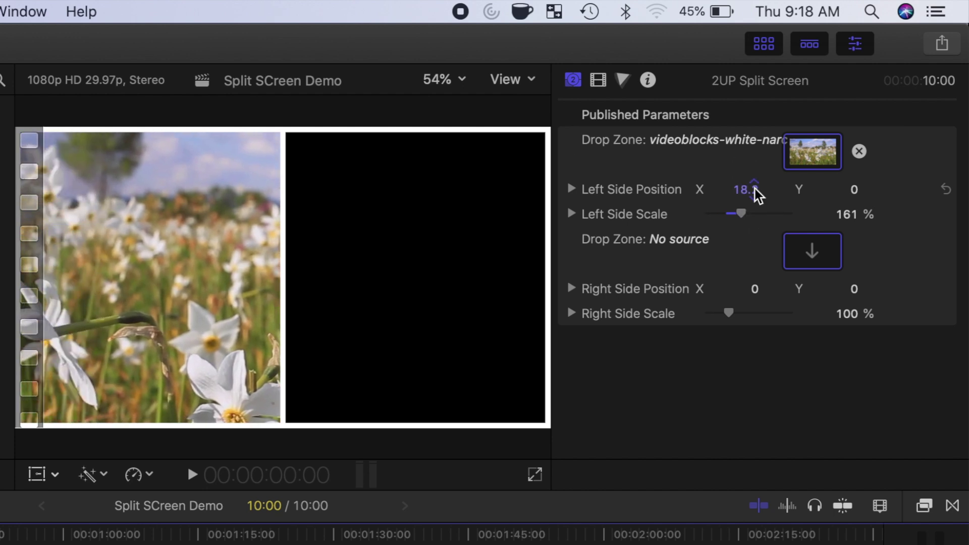
- Load the red-berry clip into the right drop zone, scale it to 135%, and set Position X to 42.8
click(814, 252)
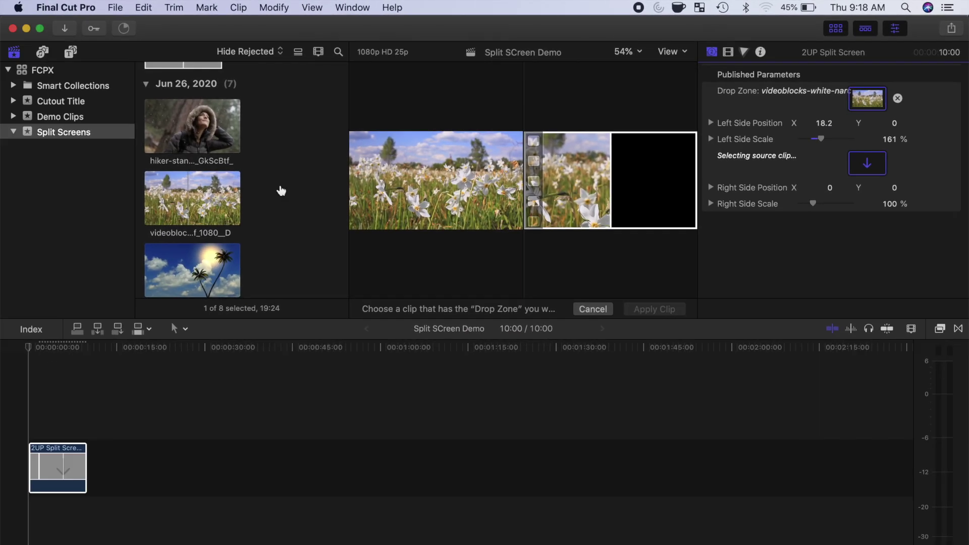
scroll(228, 202, down, 5)
click(187, 189)
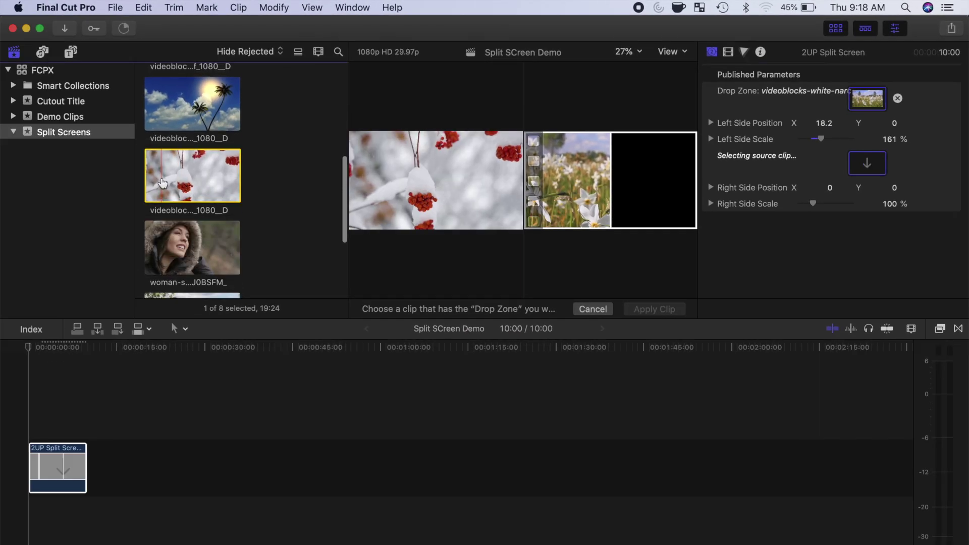
click(649, 308)
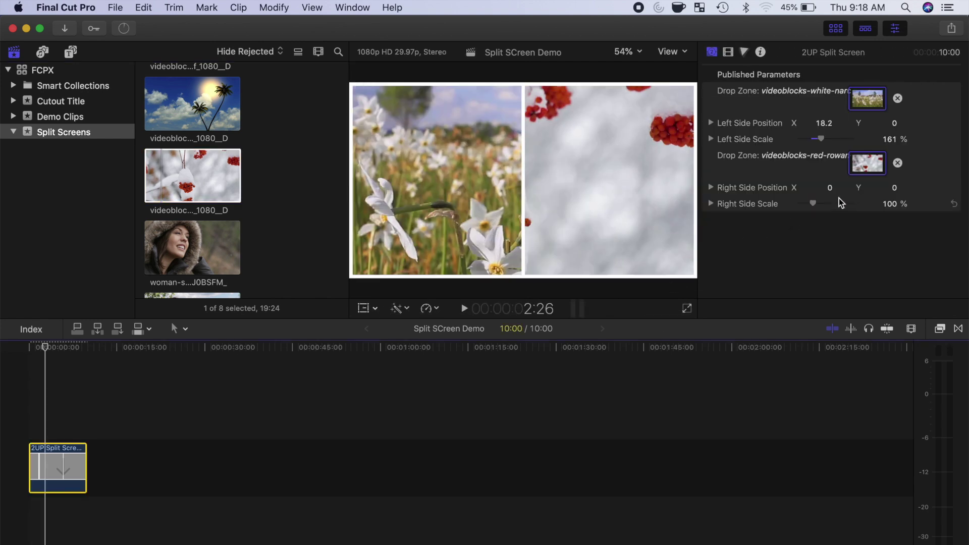
drag(813, 205, 820, 207)
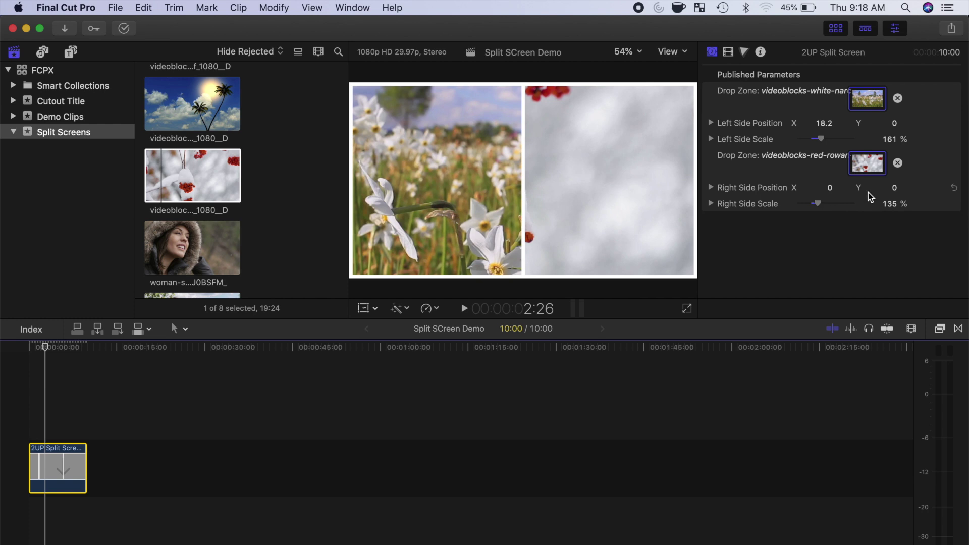
drag(892, 187, 890, 189)
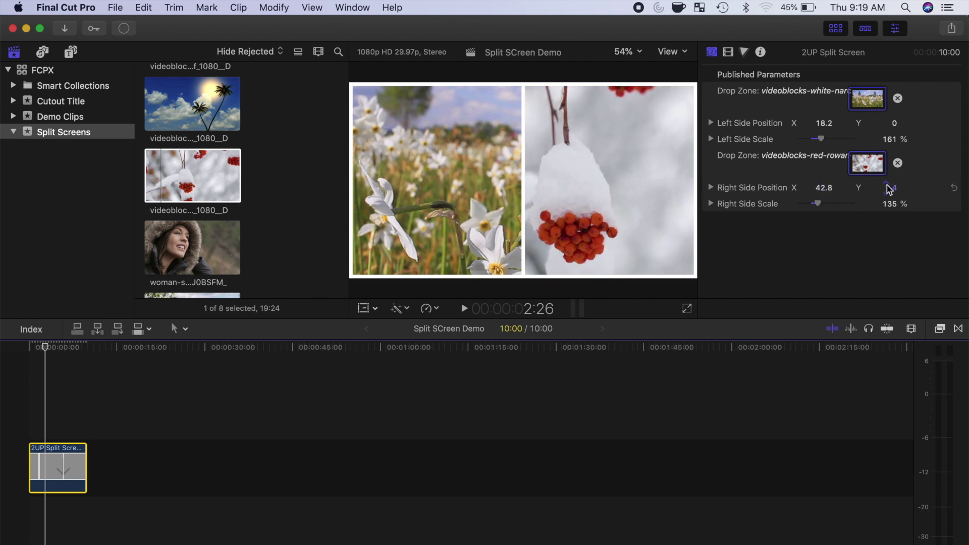